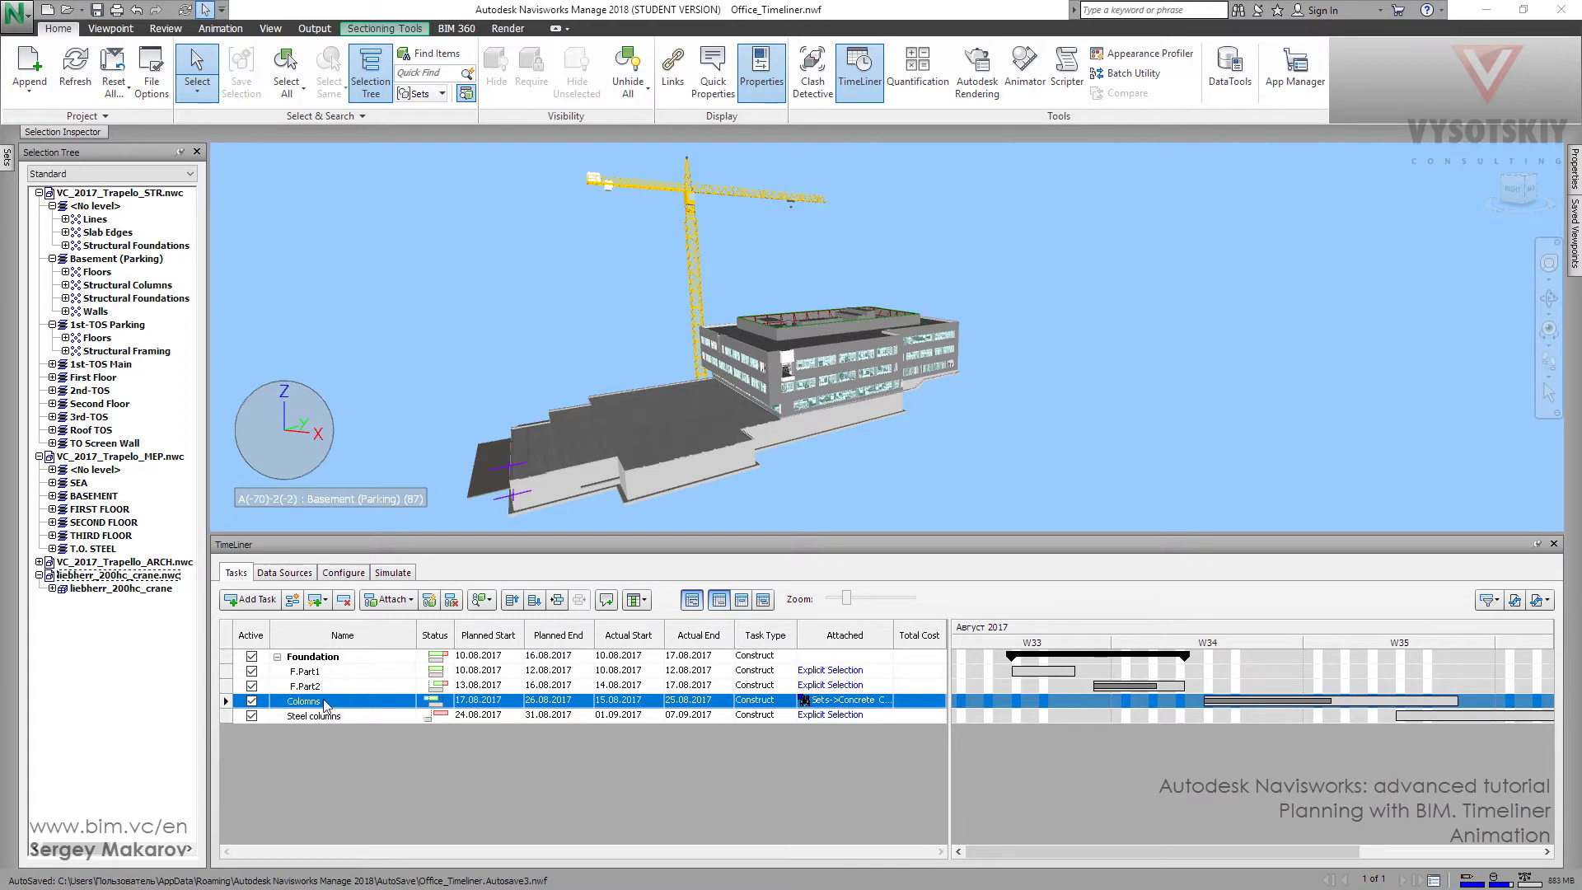
Add the Animation column to the TimeLiner task table through the column chooser.
{"action": "left_click", "coordinate": [646, 600]}
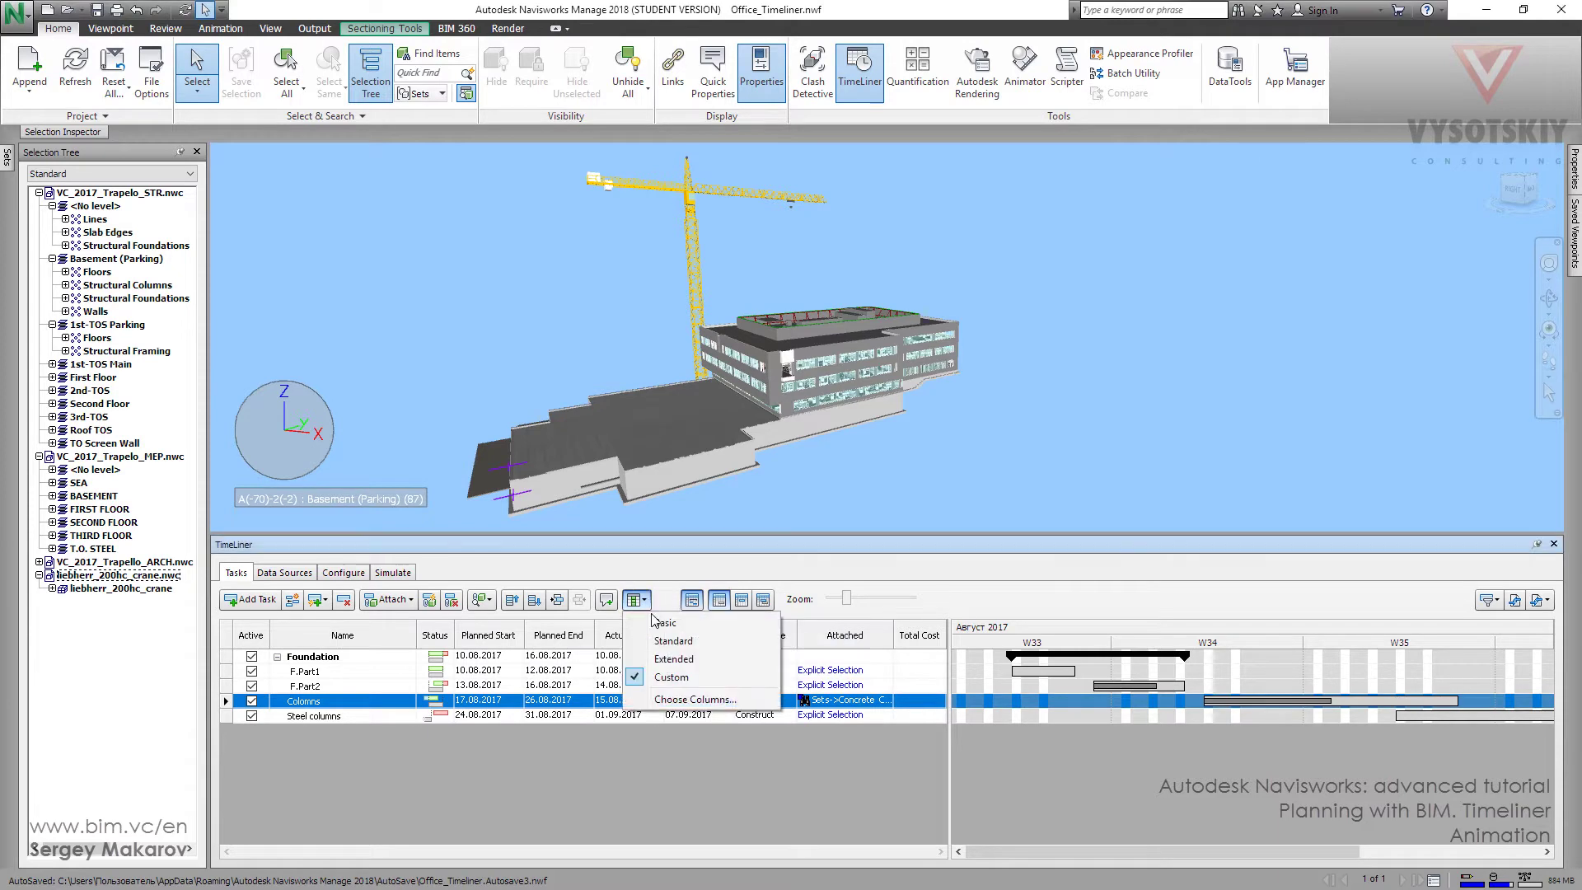
{"action": "left_click", "coordinate": [676, 701]}
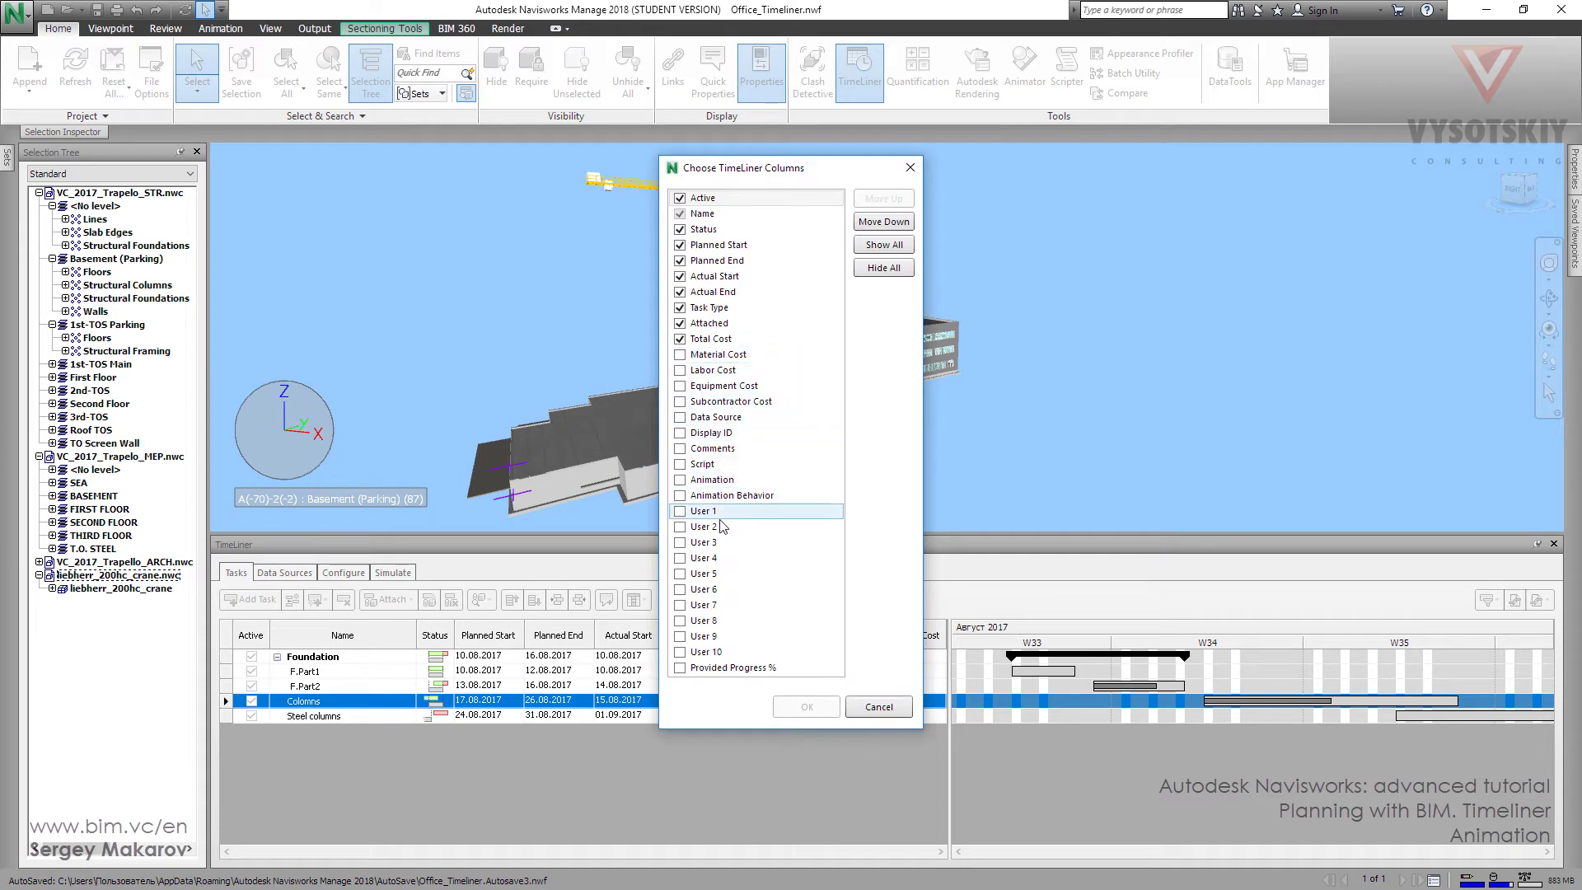
{"action": "left_click", "coordinate": [681, 482]}
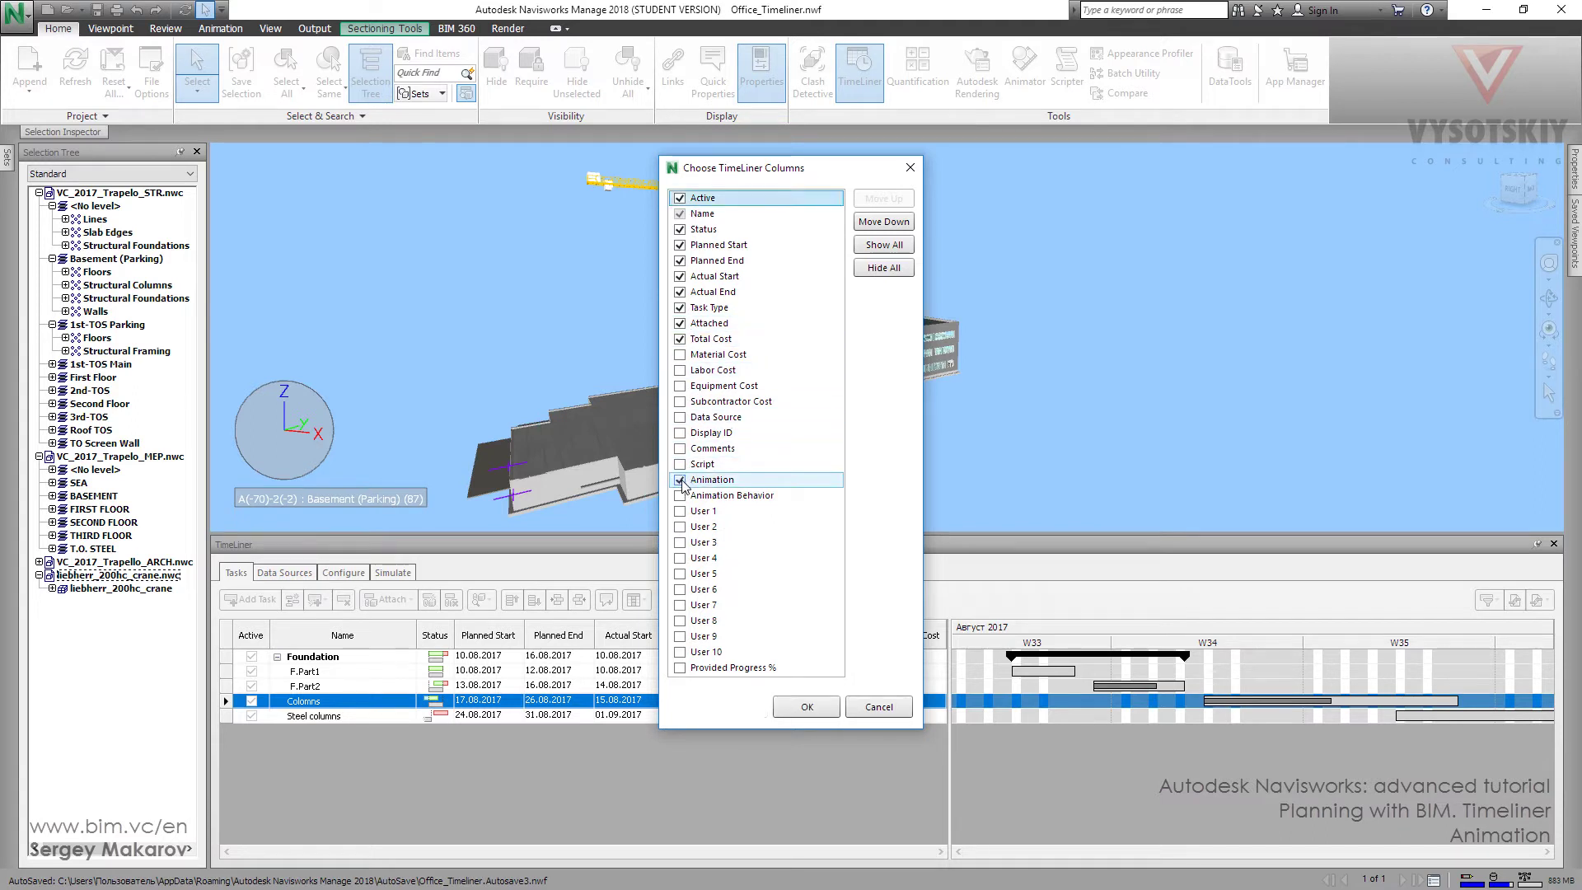
{"action": "left_click", "coordinate": [806, 707]}
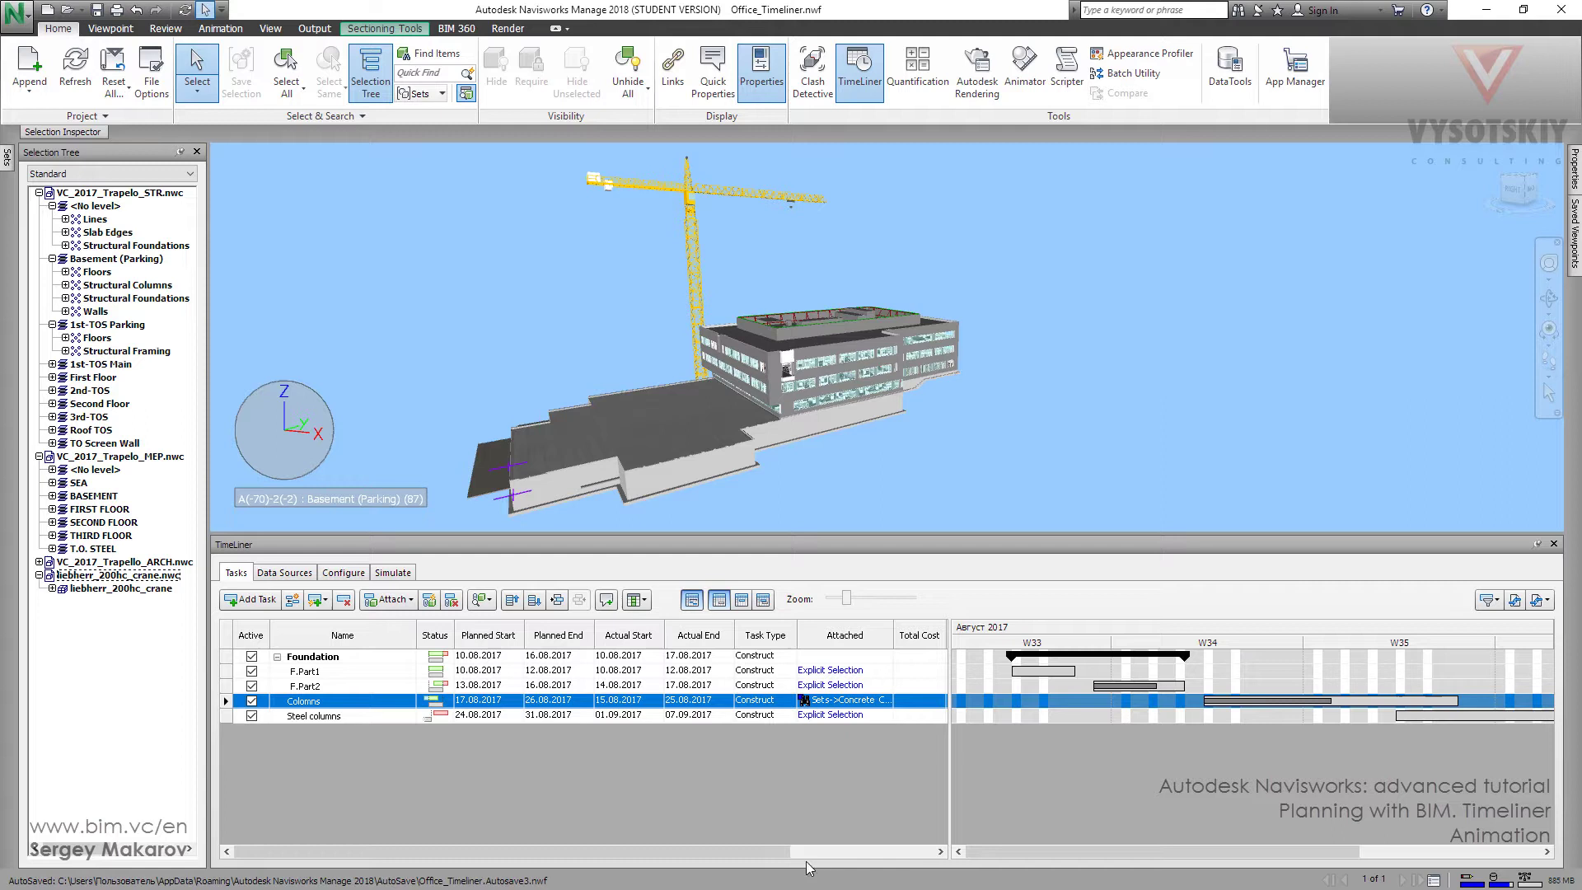
Assign the animation Columns\Animation Set 1 to the concrete columns task starting 17.08.2017.
{"action": "left_click_drag", "start_coordinate": [778, 850], "coordinate": [925, 862]}
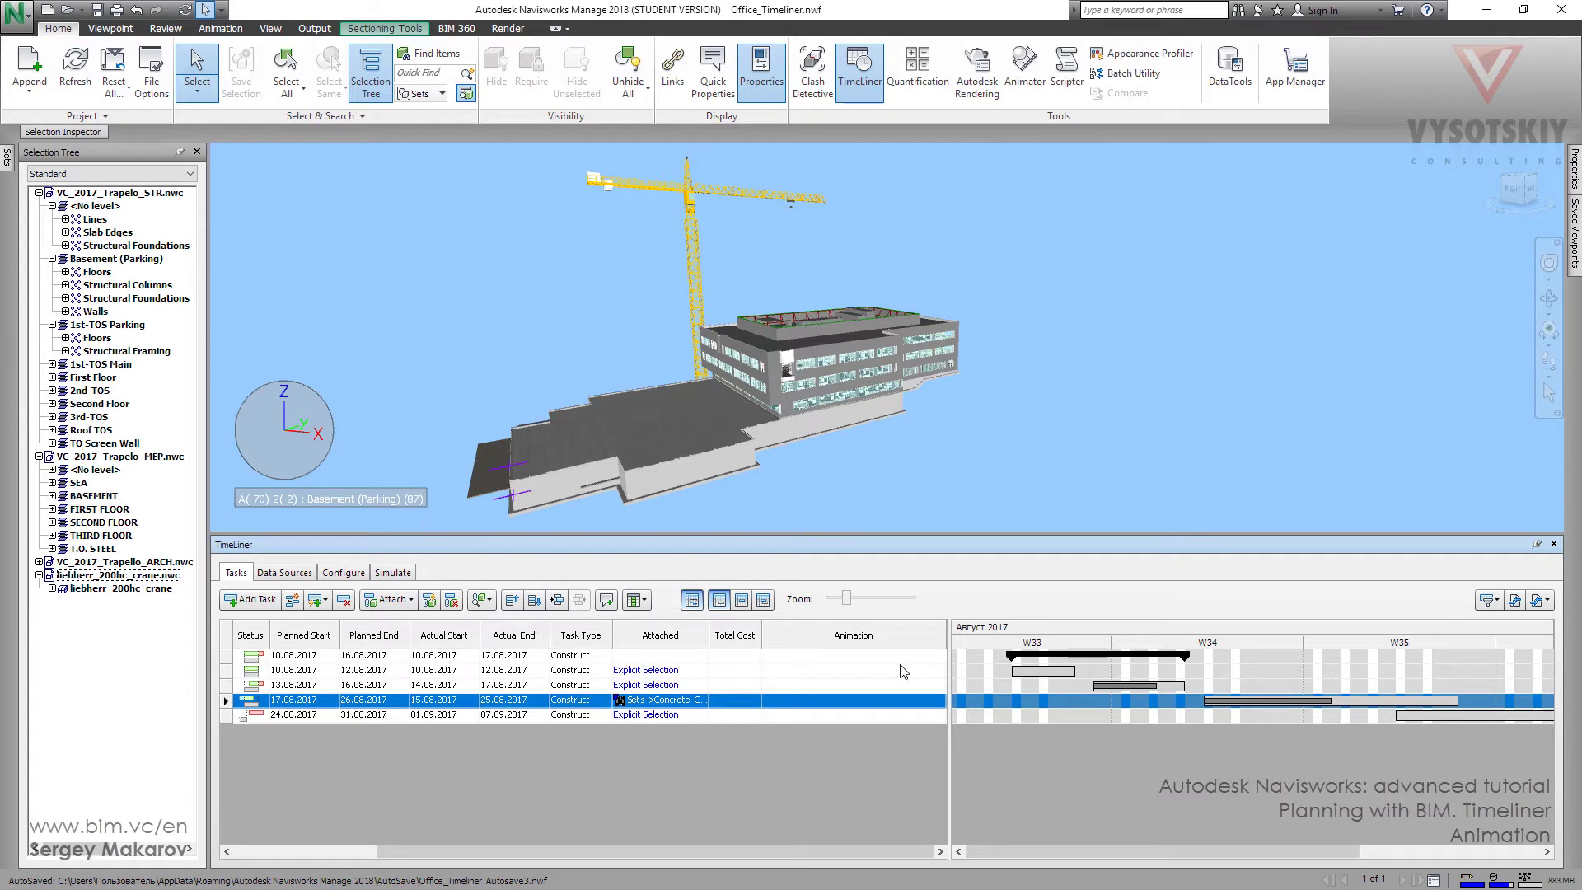
{"action": "left_click_drag", "start_coordinate": [763, 852], "coordinate": [663, 857]}
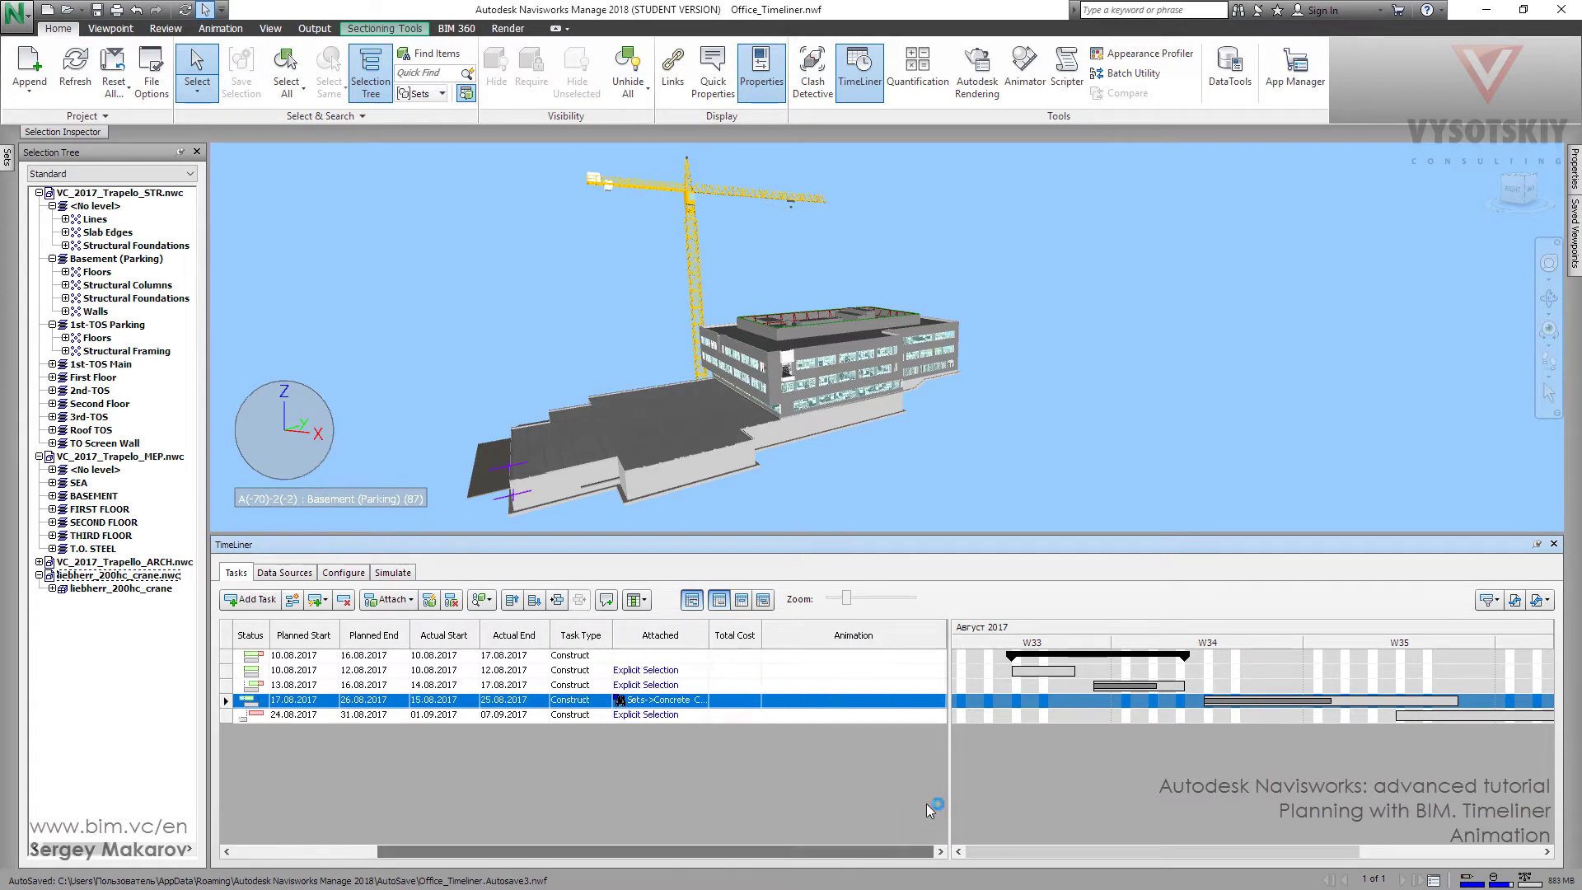
{"action": "left_click", "coordinate": [938, 702]}
{"action": "left_click", "coordinate": [940, 703]}
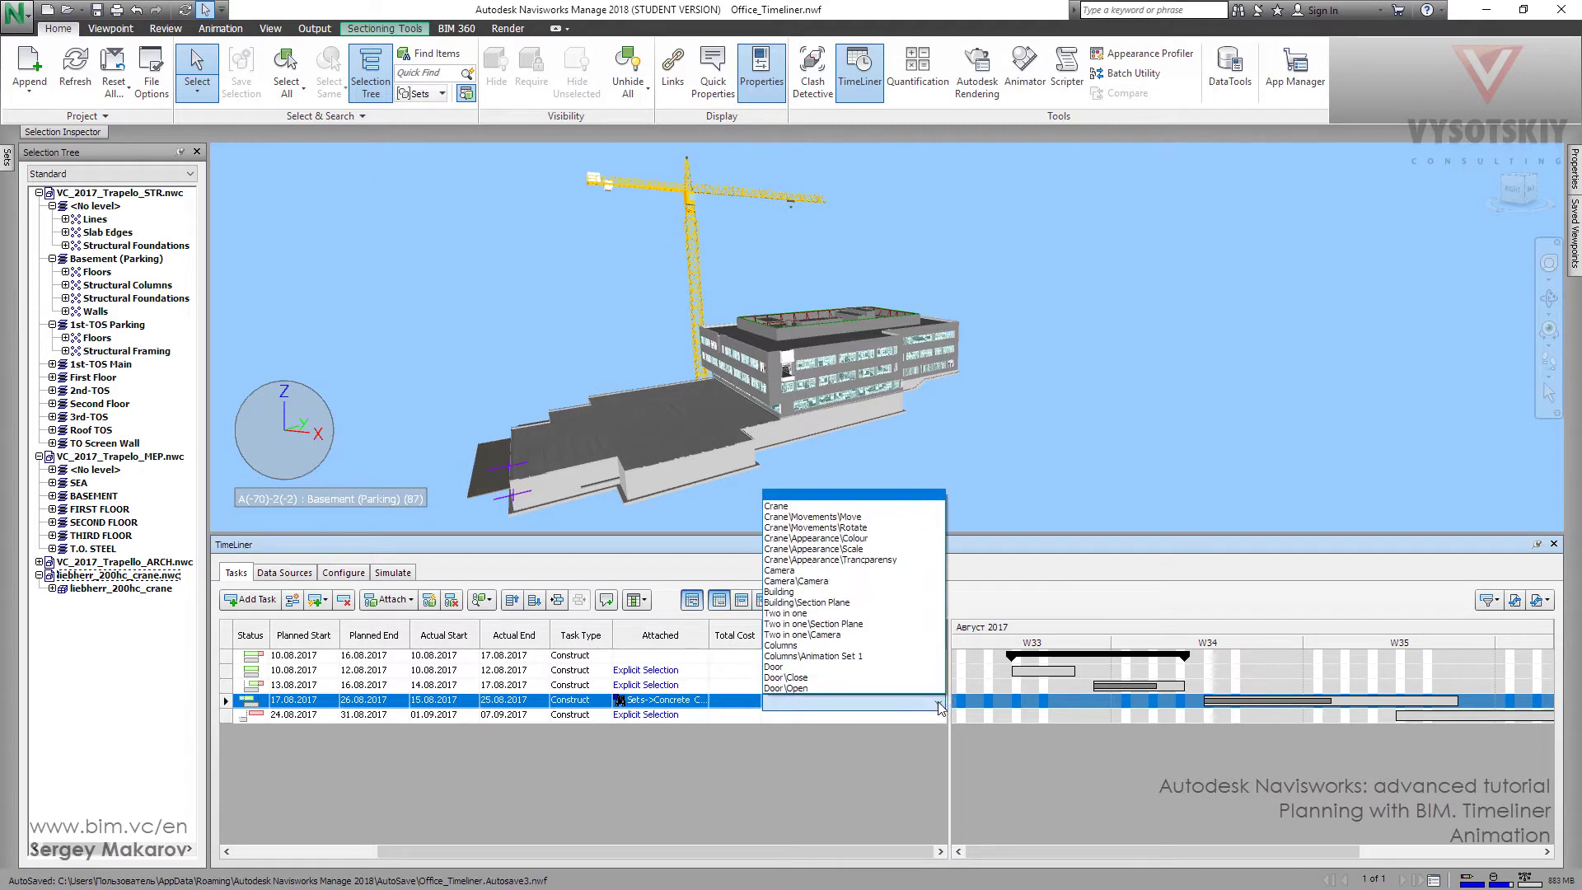
{"action": "left_click", "coordinate": [857, 657]}
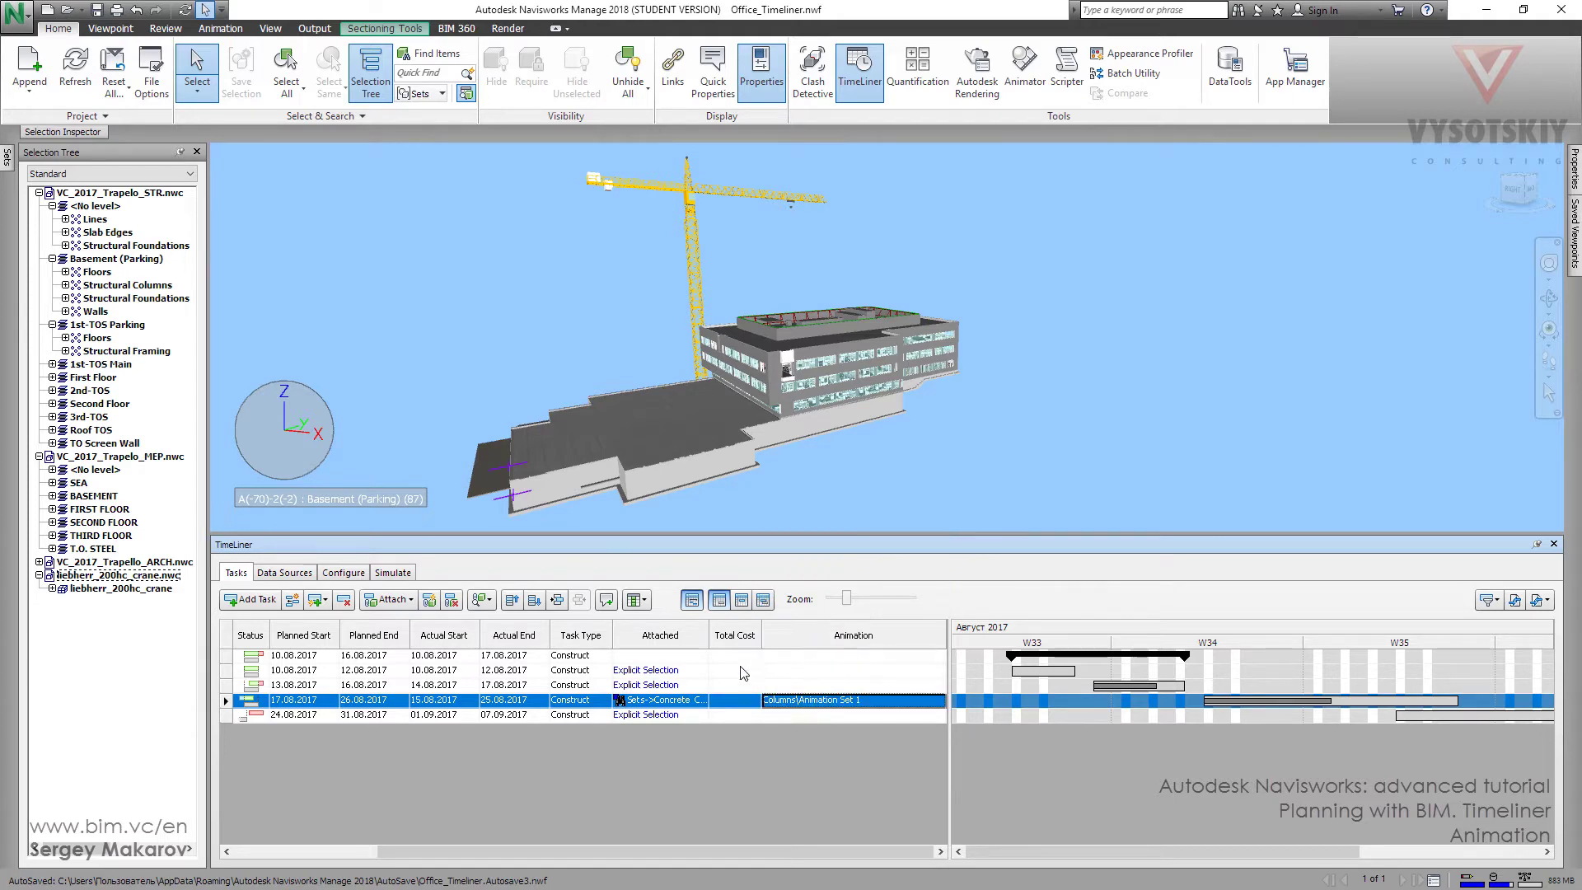
Play the TimeLiner simulation and orbit the model to watch how the columns are animated.
{"action": "left_click", "coordinate": [392, 573]}
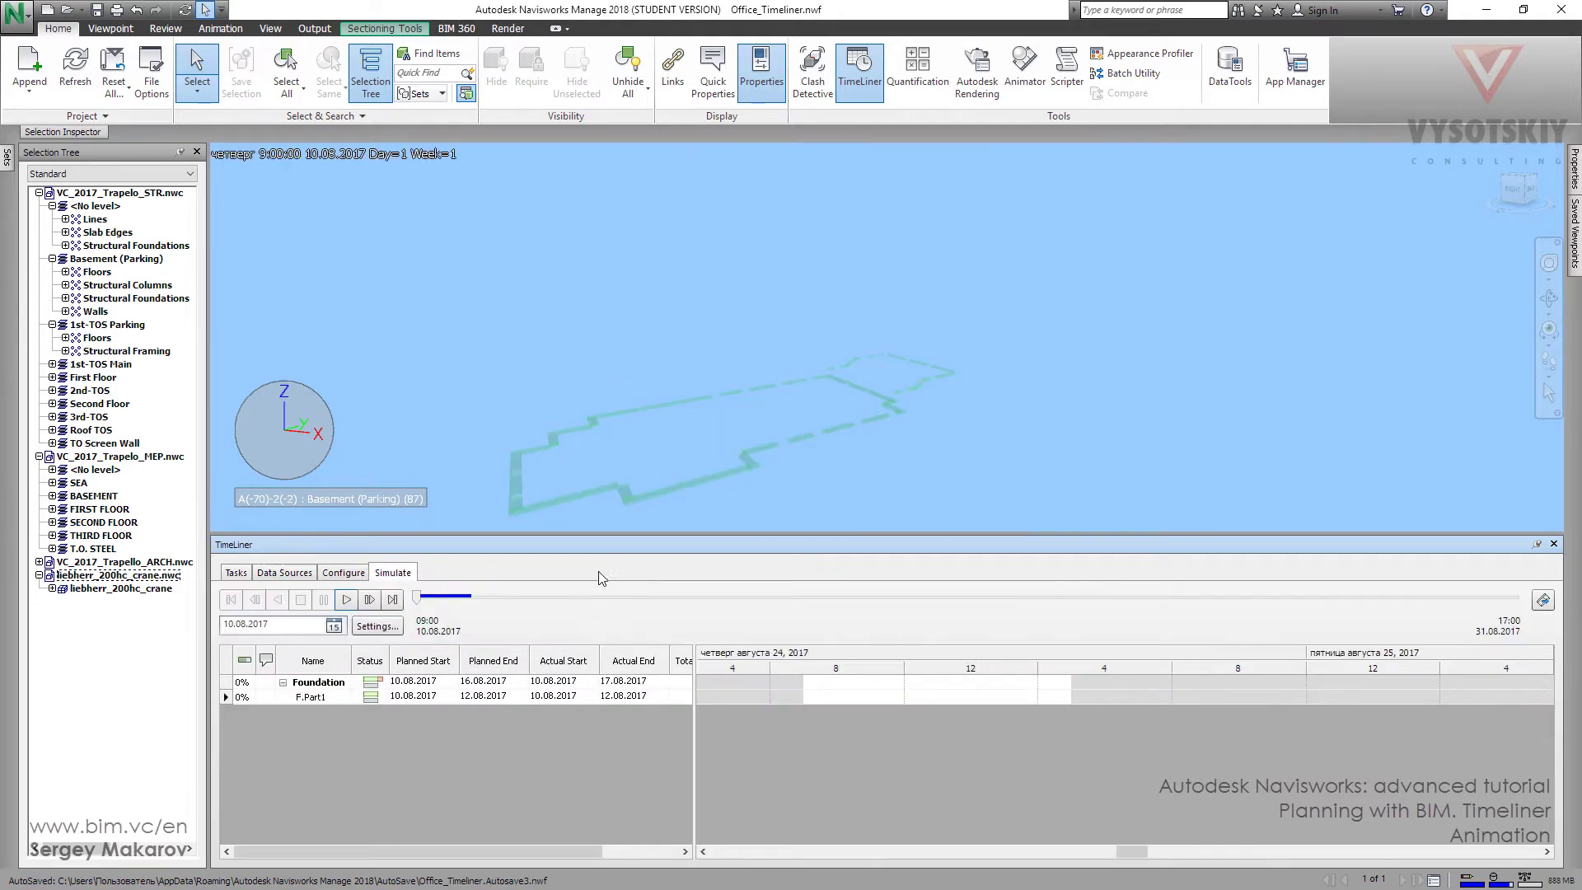
{"action": "left_click", "coordinate": [346, 599]}
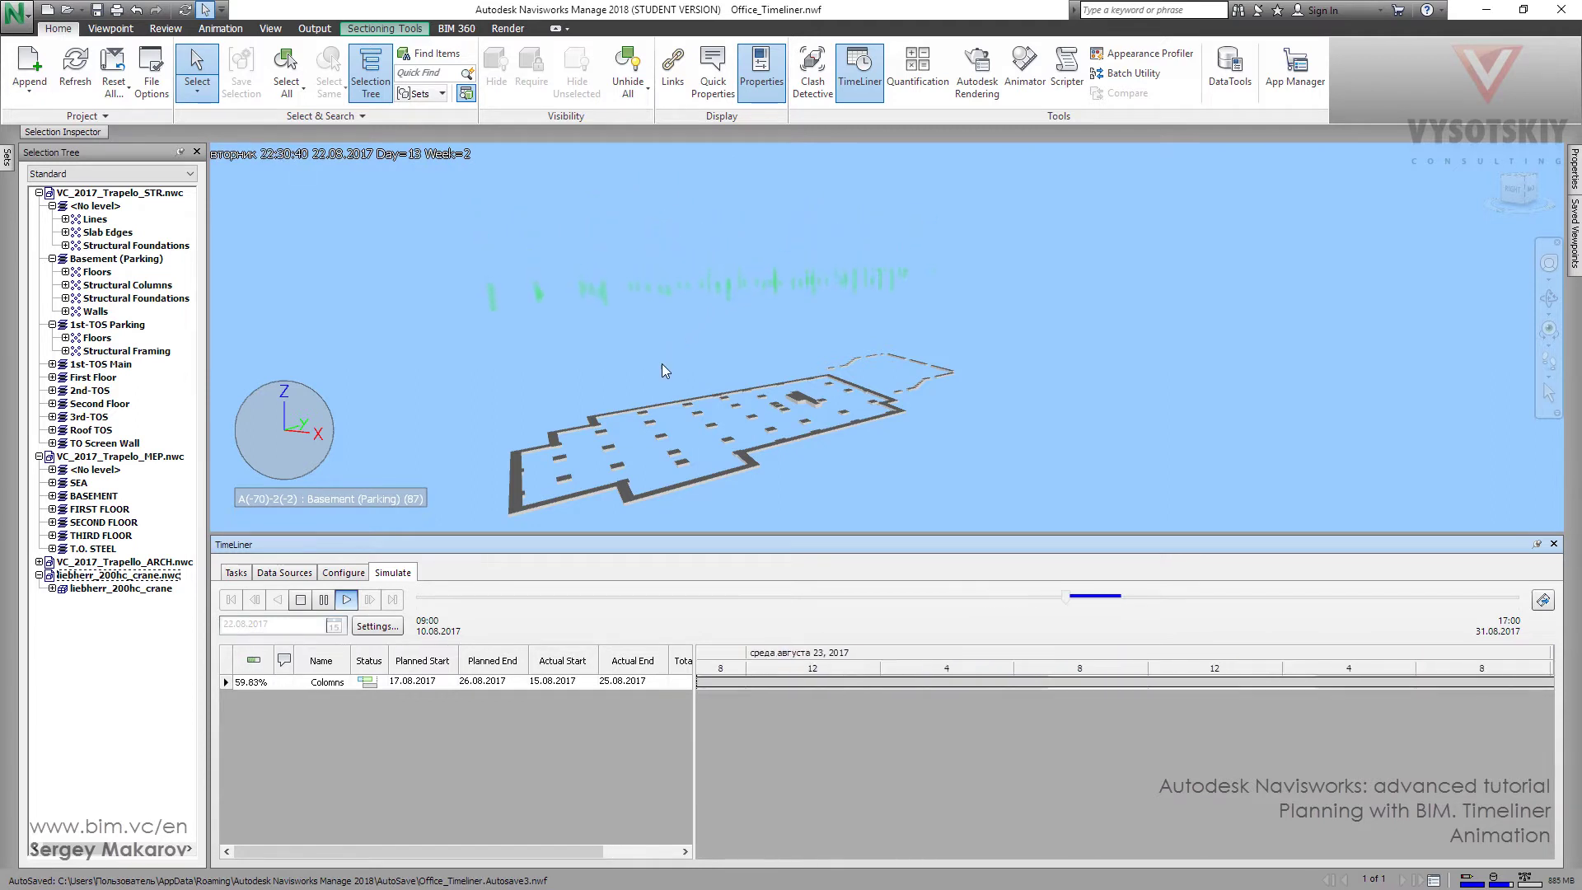
{"action": "middle_click_drag", "start_coordinate": [661, 363], "coordinate": [625, 399], "text": "shift"}
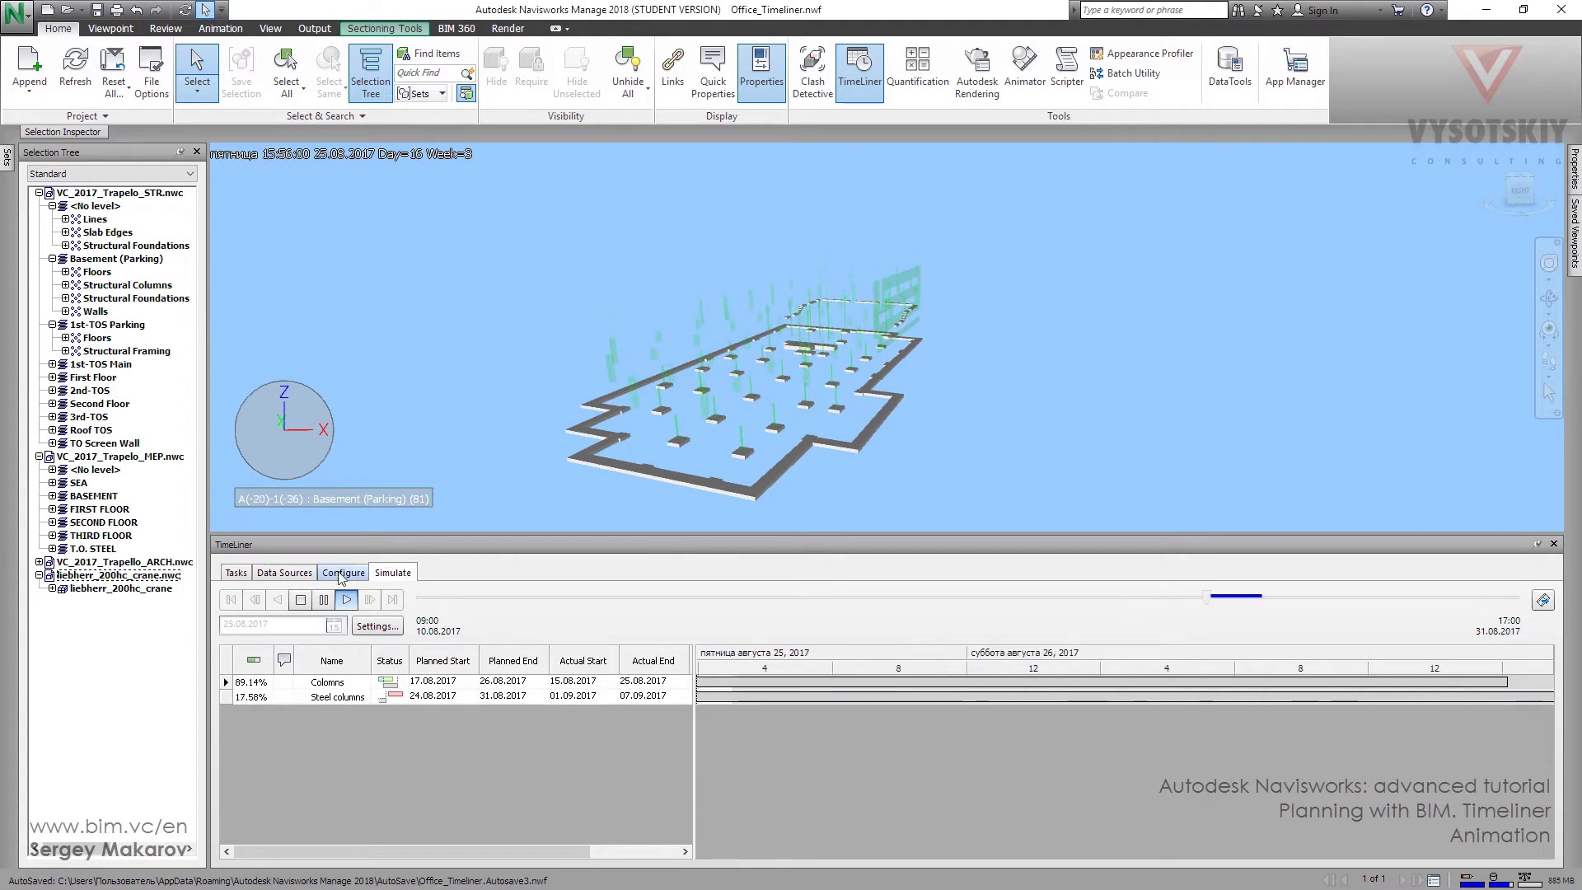
Add a task named Craine below Steel columns in the task list and delete the extra blank task.
{"action": "left_click", "coordinate": [236, 573]}
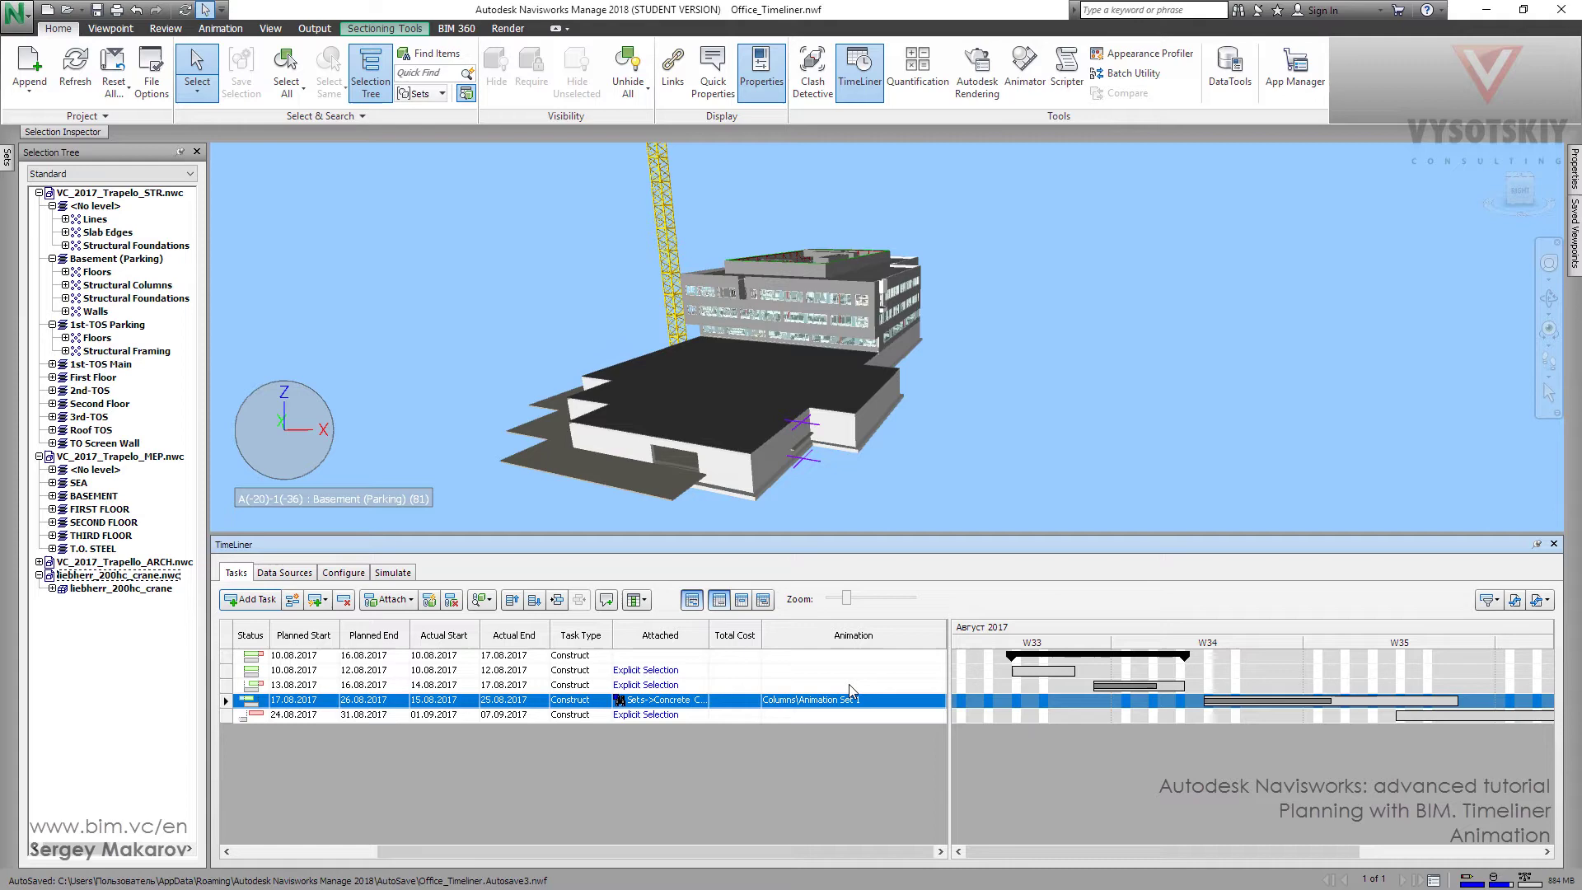
{"action": "scroll", "coordinate": [576, 459], "scroll_direction": "up", "scroll_amount": 5}
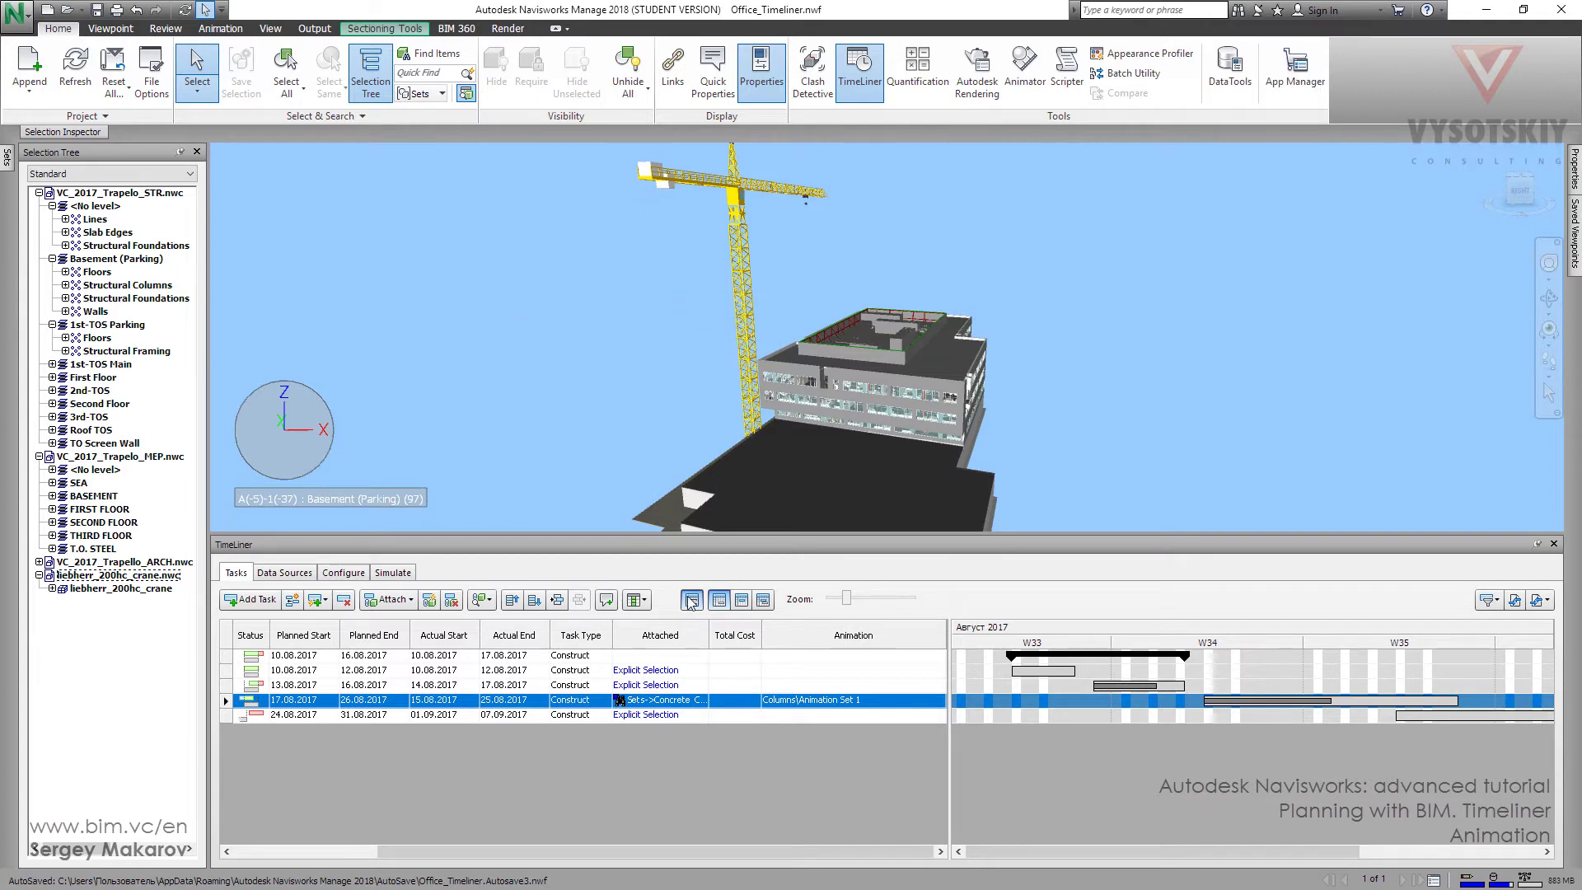
{"action": "scroll", "coordinate": [396, 767], "scroll_direction": "left", "scroll_amount": 3}
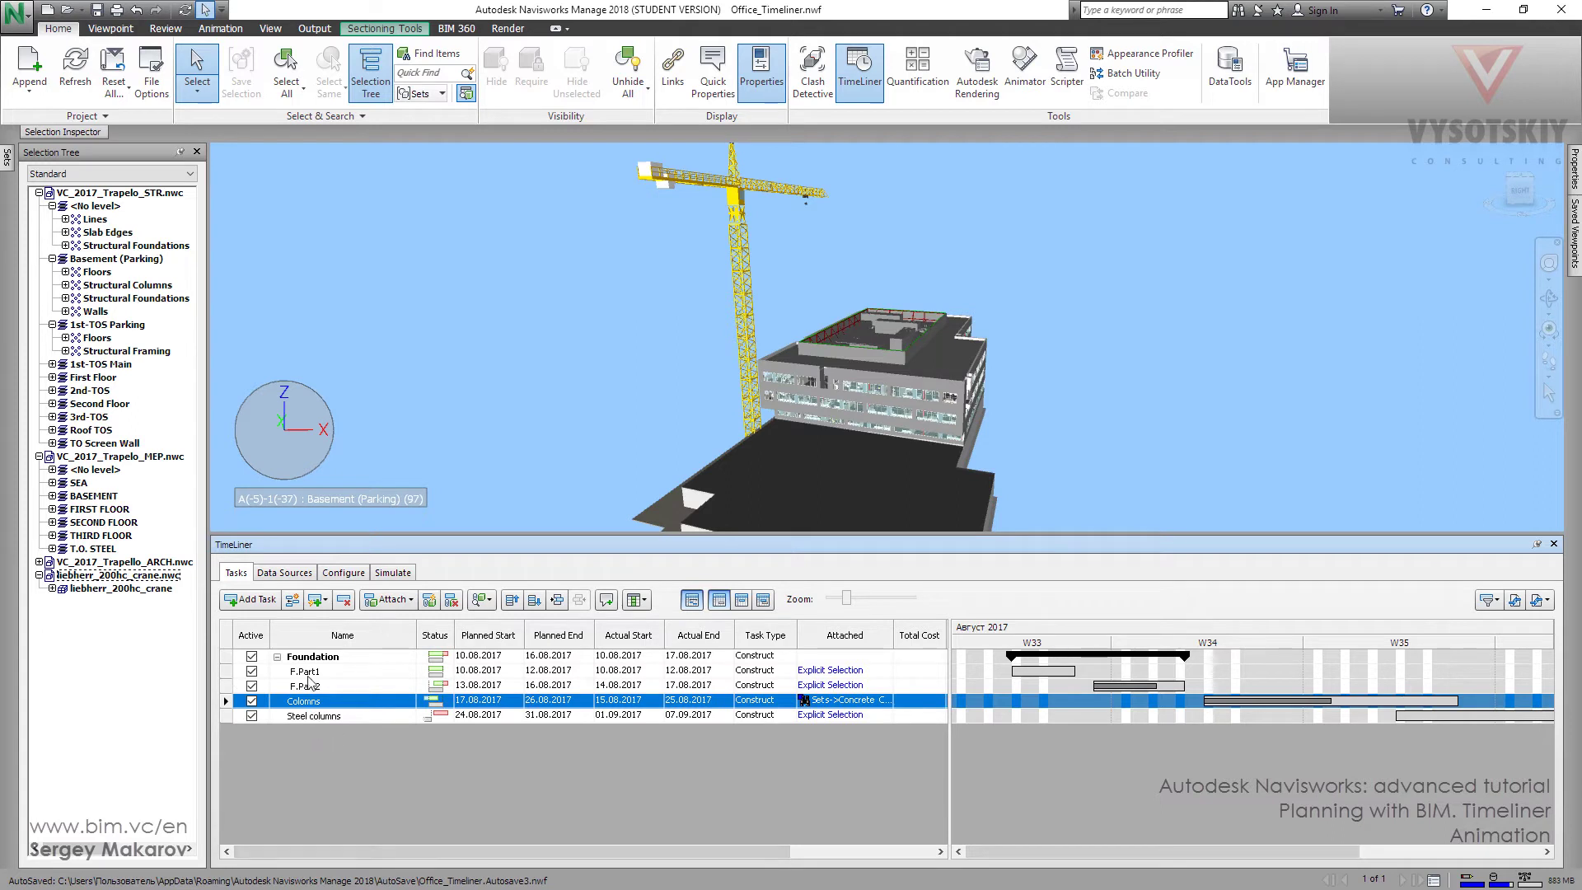
{"action": "left_click", "coordinate": [264, 604]}
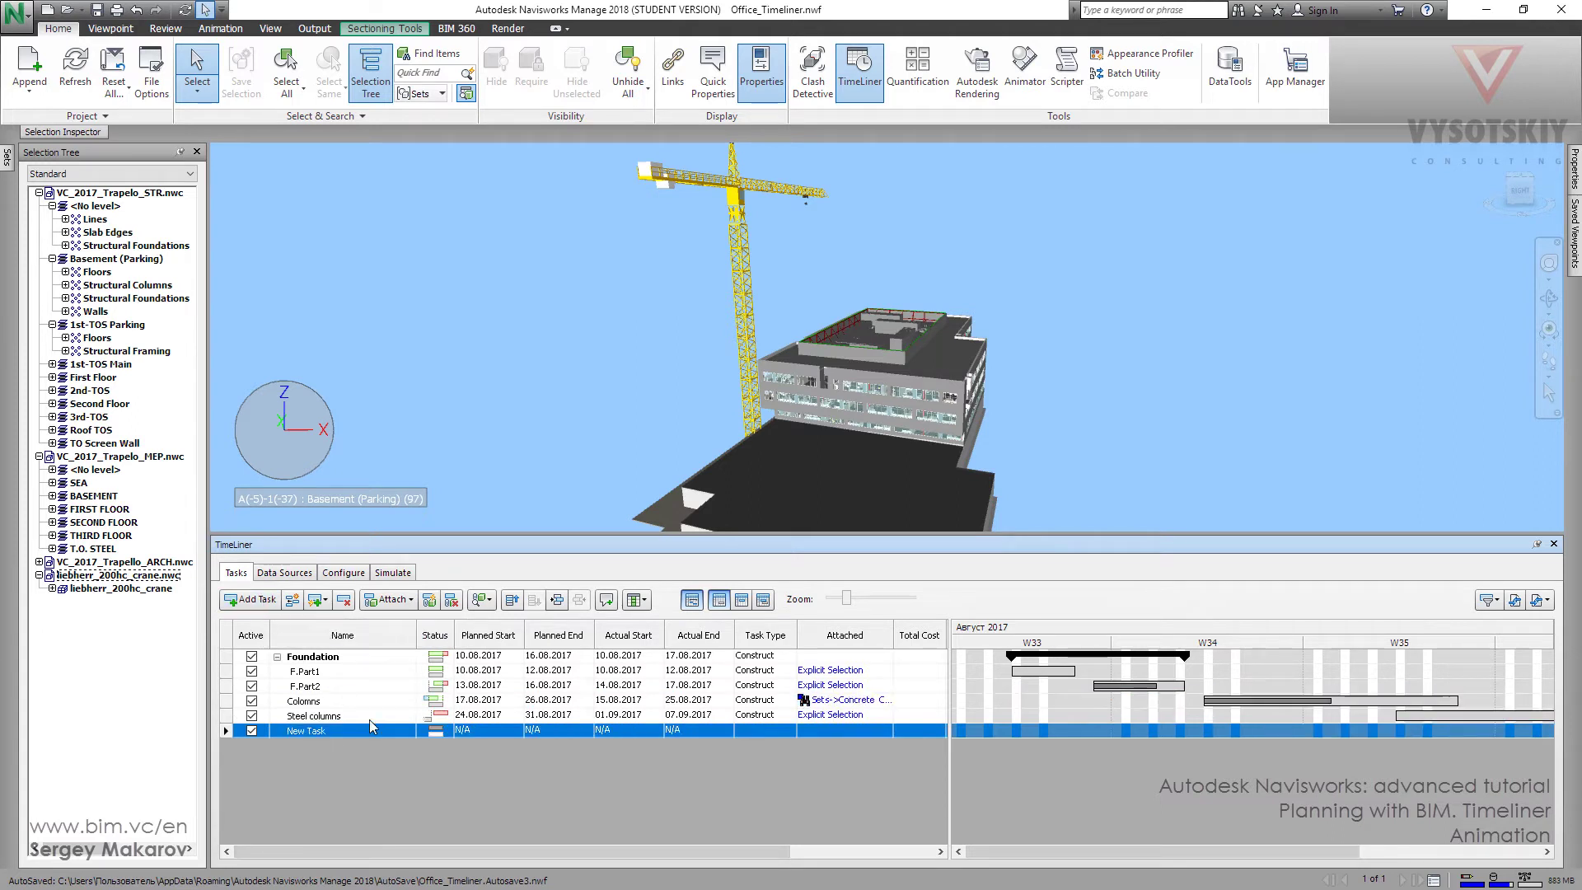
{"action": "left_click", "coordinate": [350, 729]}
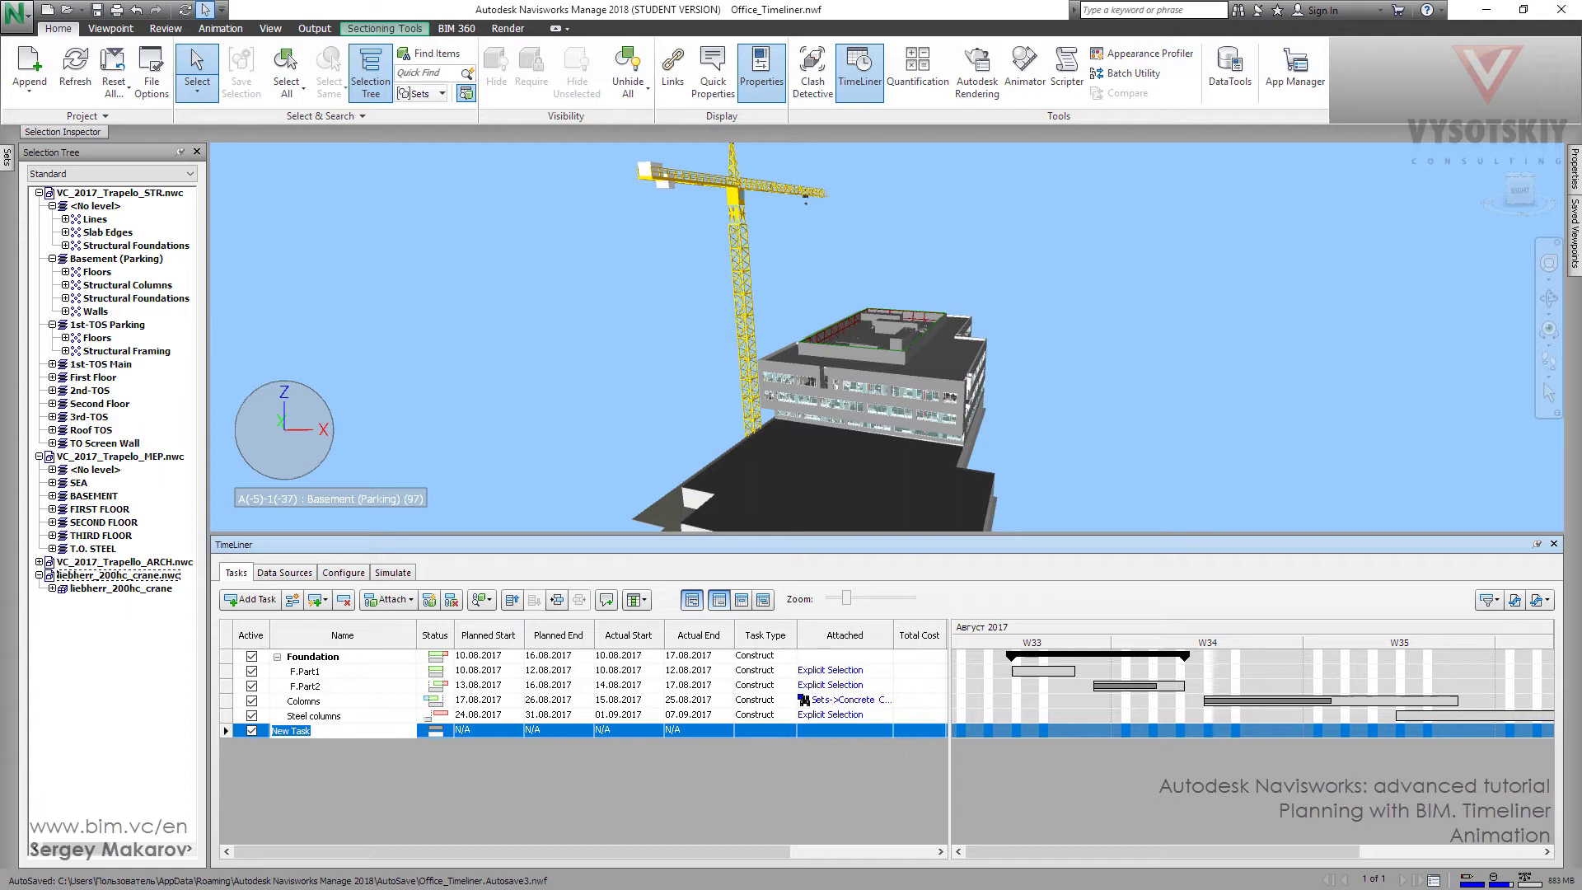
{"action": "type", "text": "Craine"}
{"action": "key", "text": "Return"}
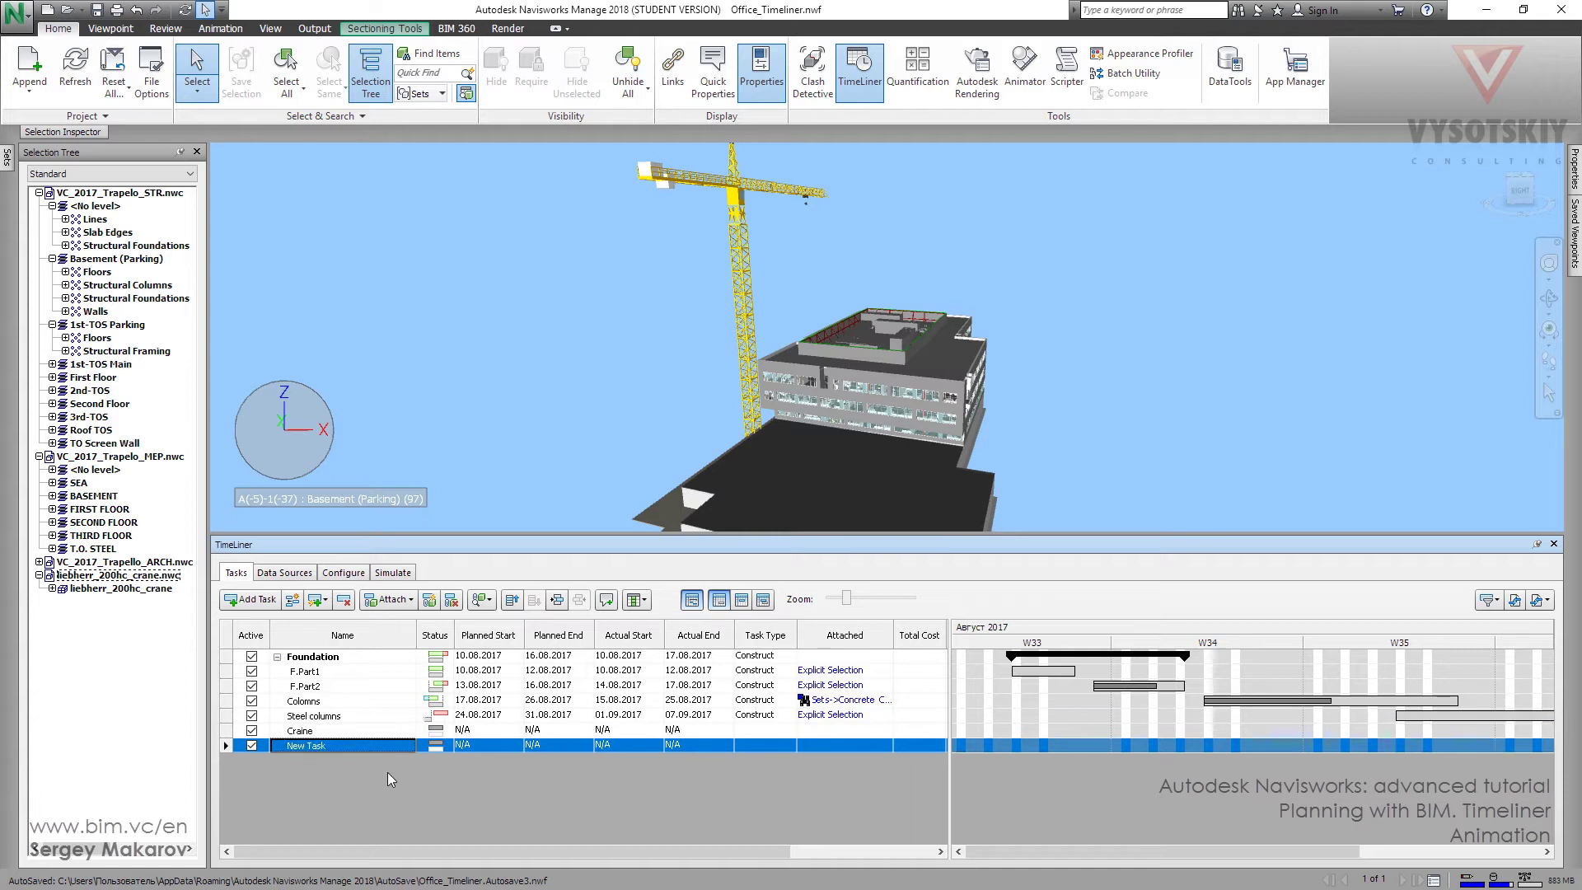
{"action": "left_click", "coordinate": [344, 599]}
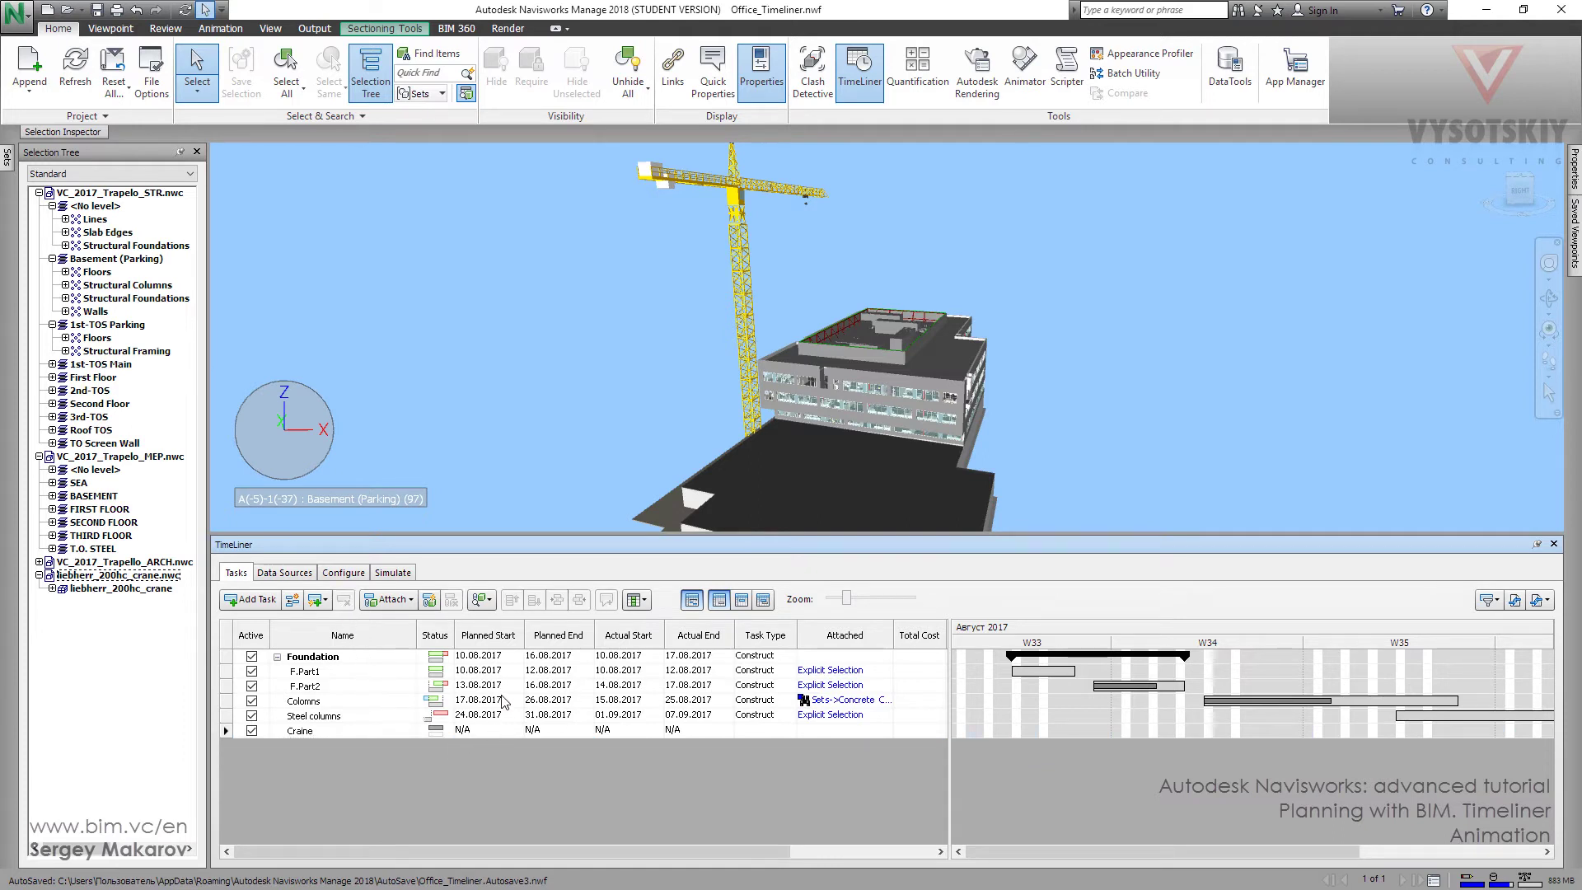
Set the Craine task's planned start to 12.08.2017 and its planned end to 26.08.2017.
{"action": "left_click", "coordinate": [520, 729]}
{"action": "left_click", "coordinate": [514, 731]}
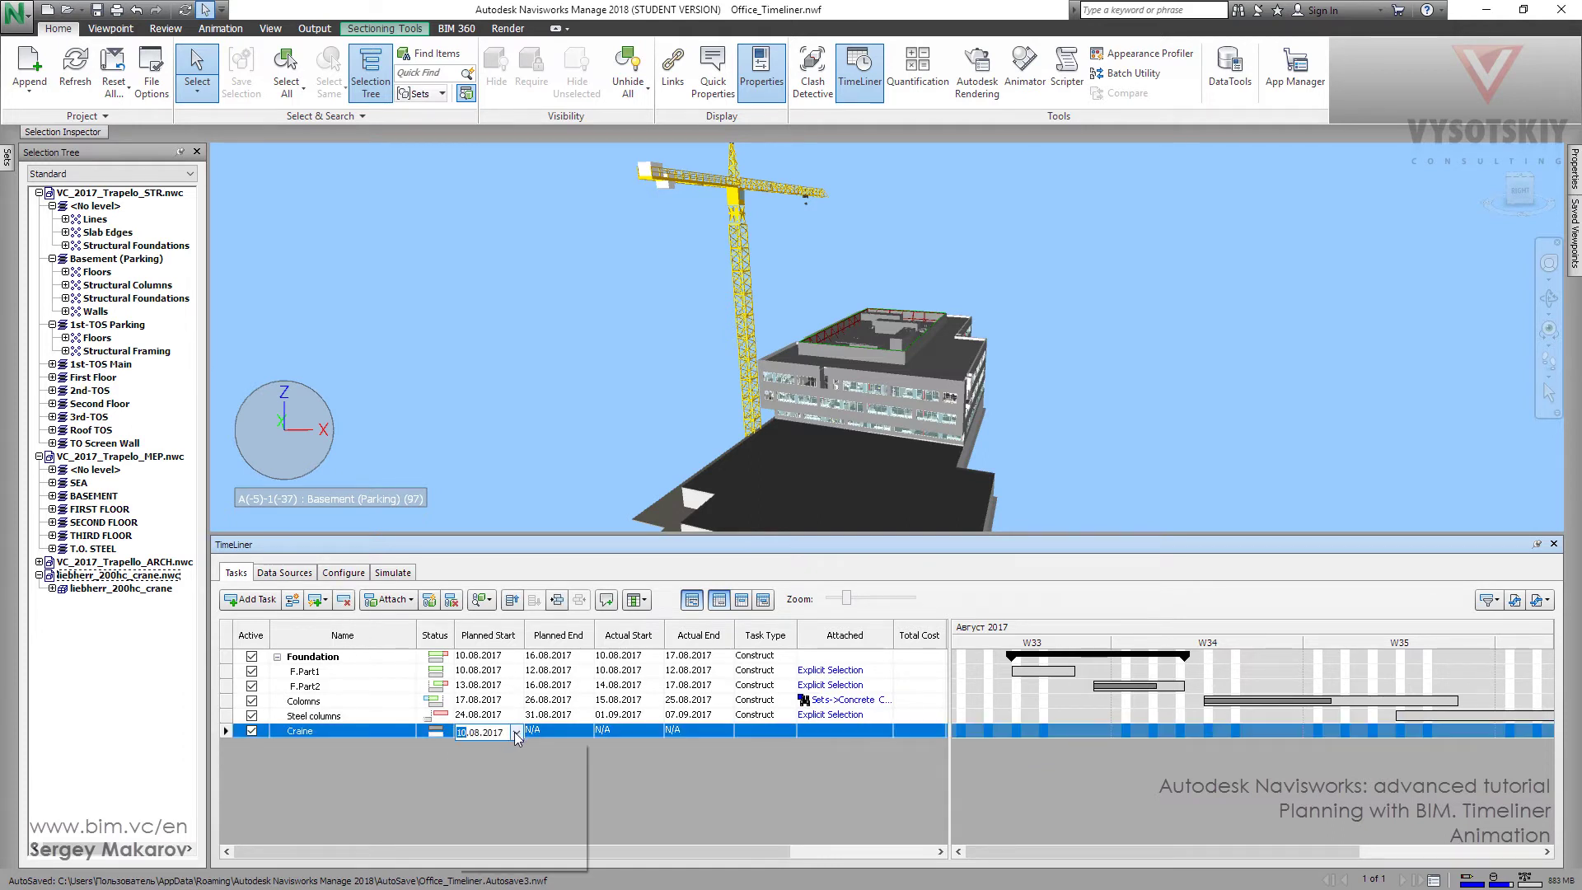
{"action": "left_click", "coordinate": [557, 798]}
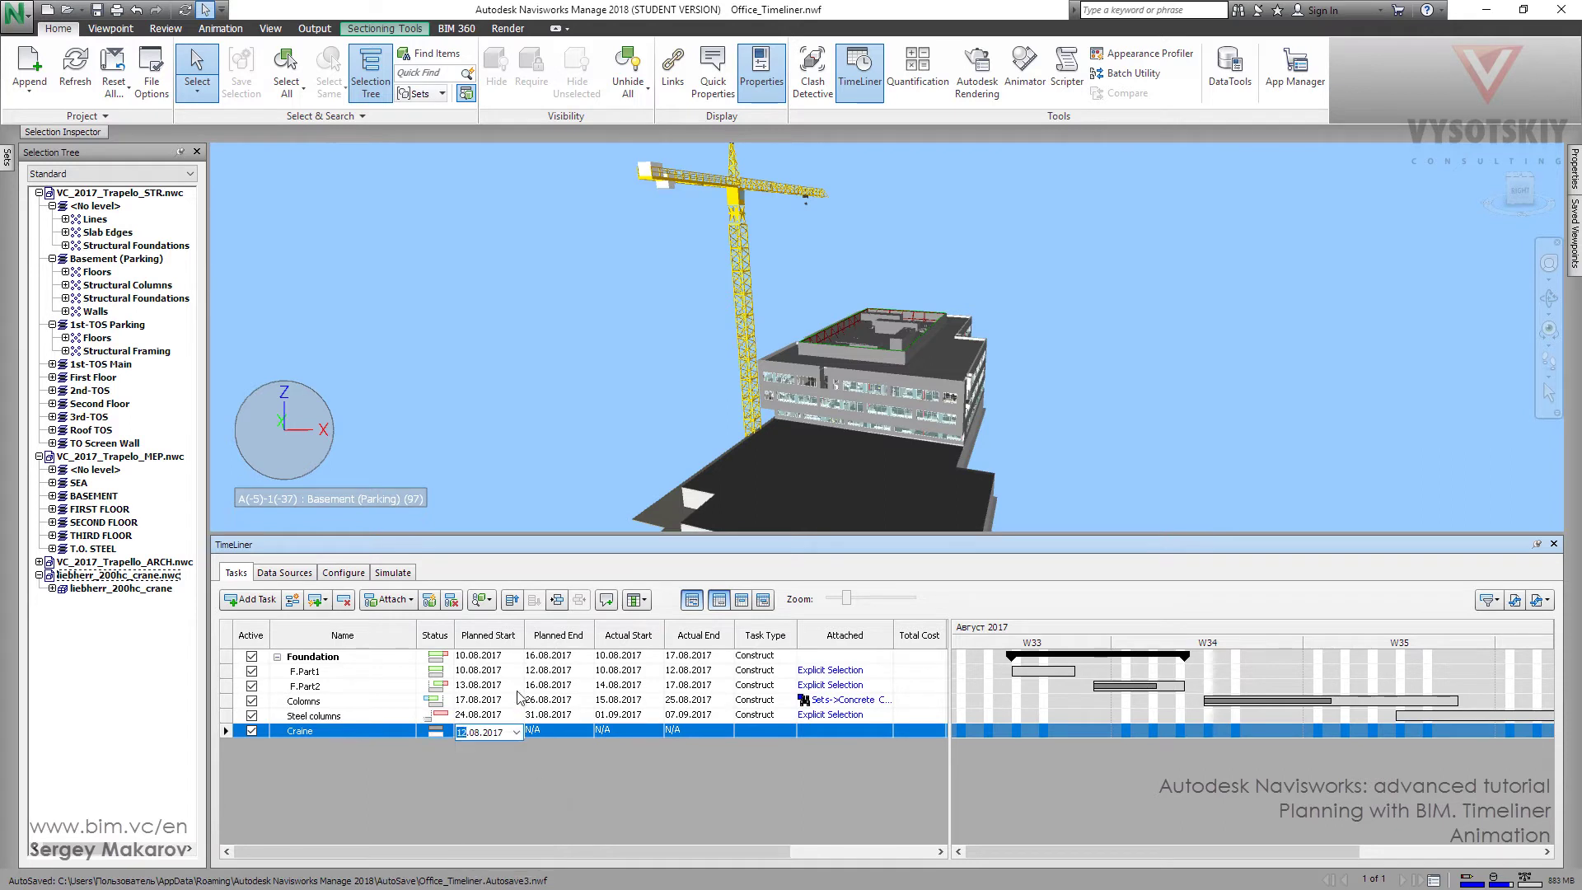
{"action": "left_click", "coordinate": [591, 735]}
{"action": "left_click", "coordinate": [586, 733]}
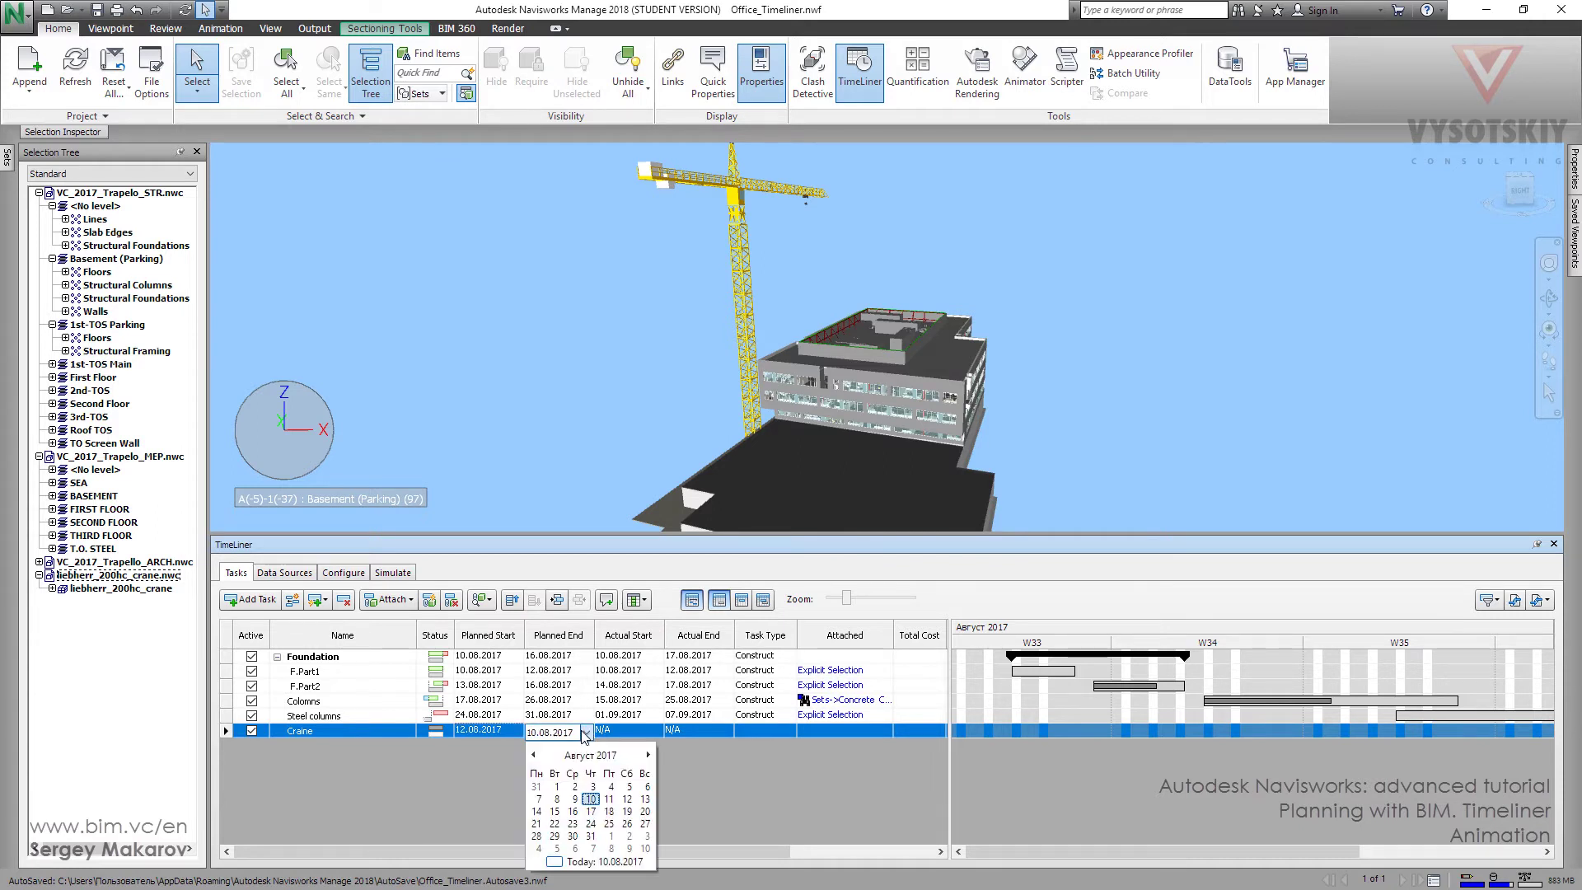
{"action": "left_click", "coordinate": [626, 824]}
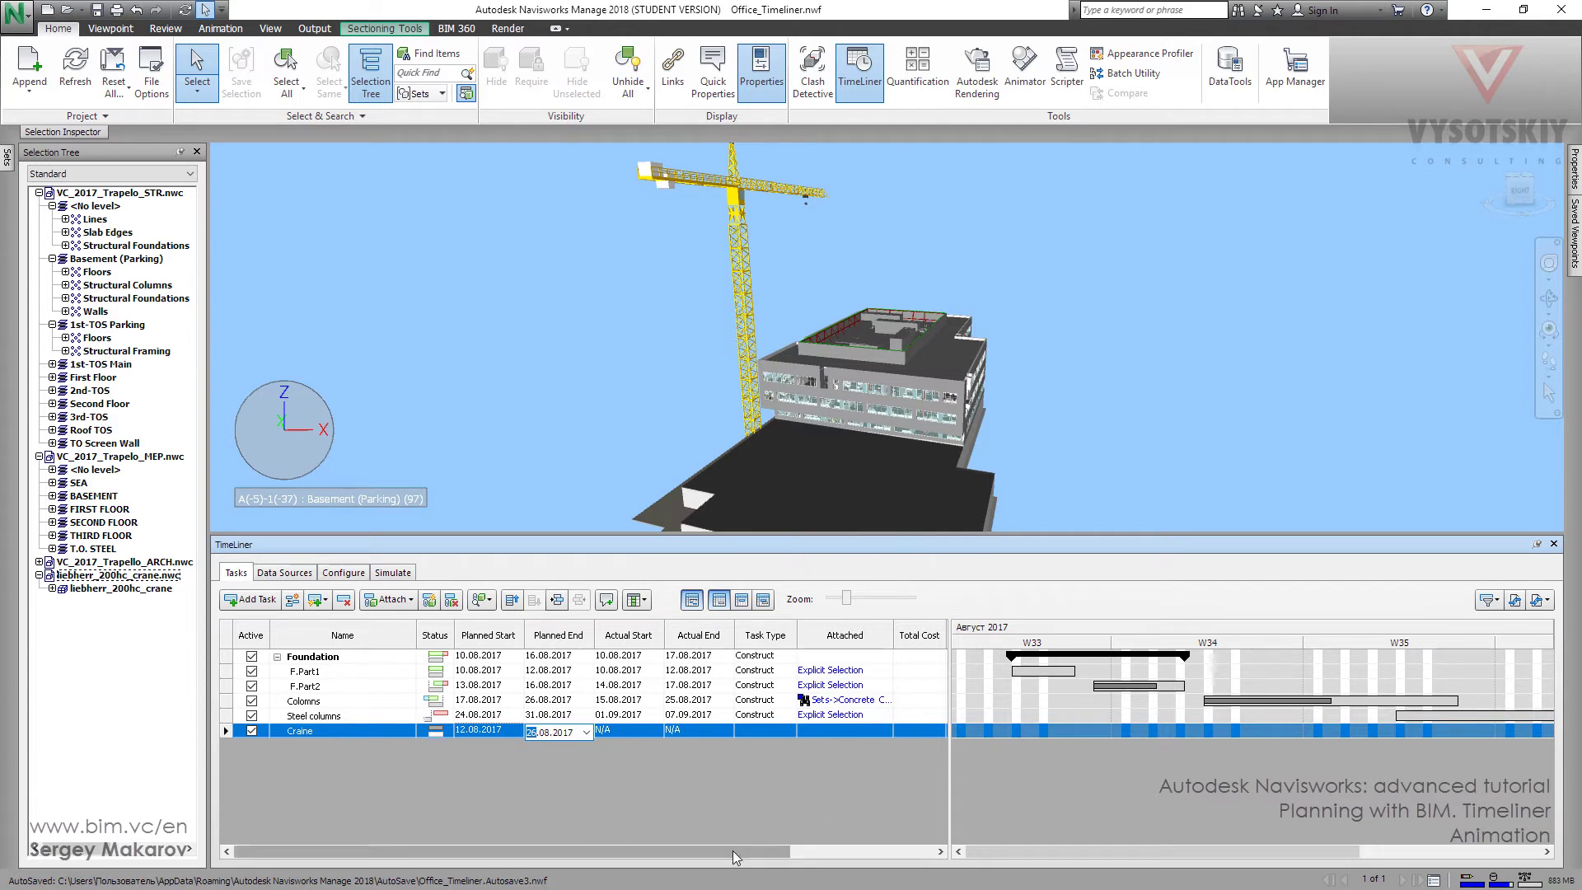
Assign the whole Crane animation scene to the Craine task.
{"action": "left_click_drag", "start_coordinate": [734, 850], "coordinate": [867, 849]}
{"action": "left_click", "coordinate": [941, 730]}
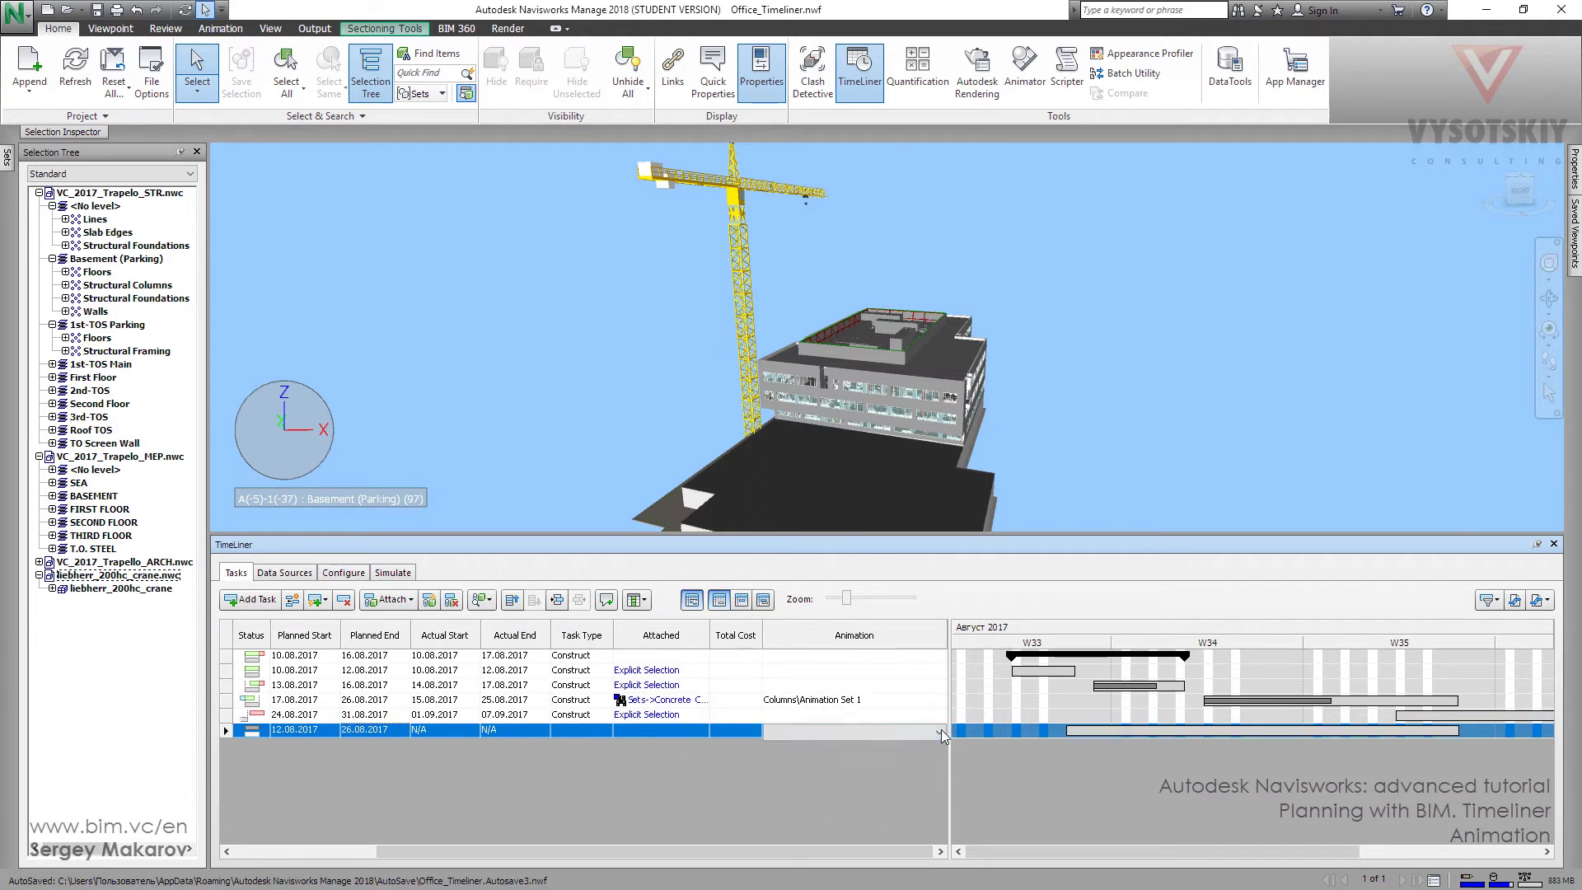
{"action": "left_click", "coordinate": [938, 730]}
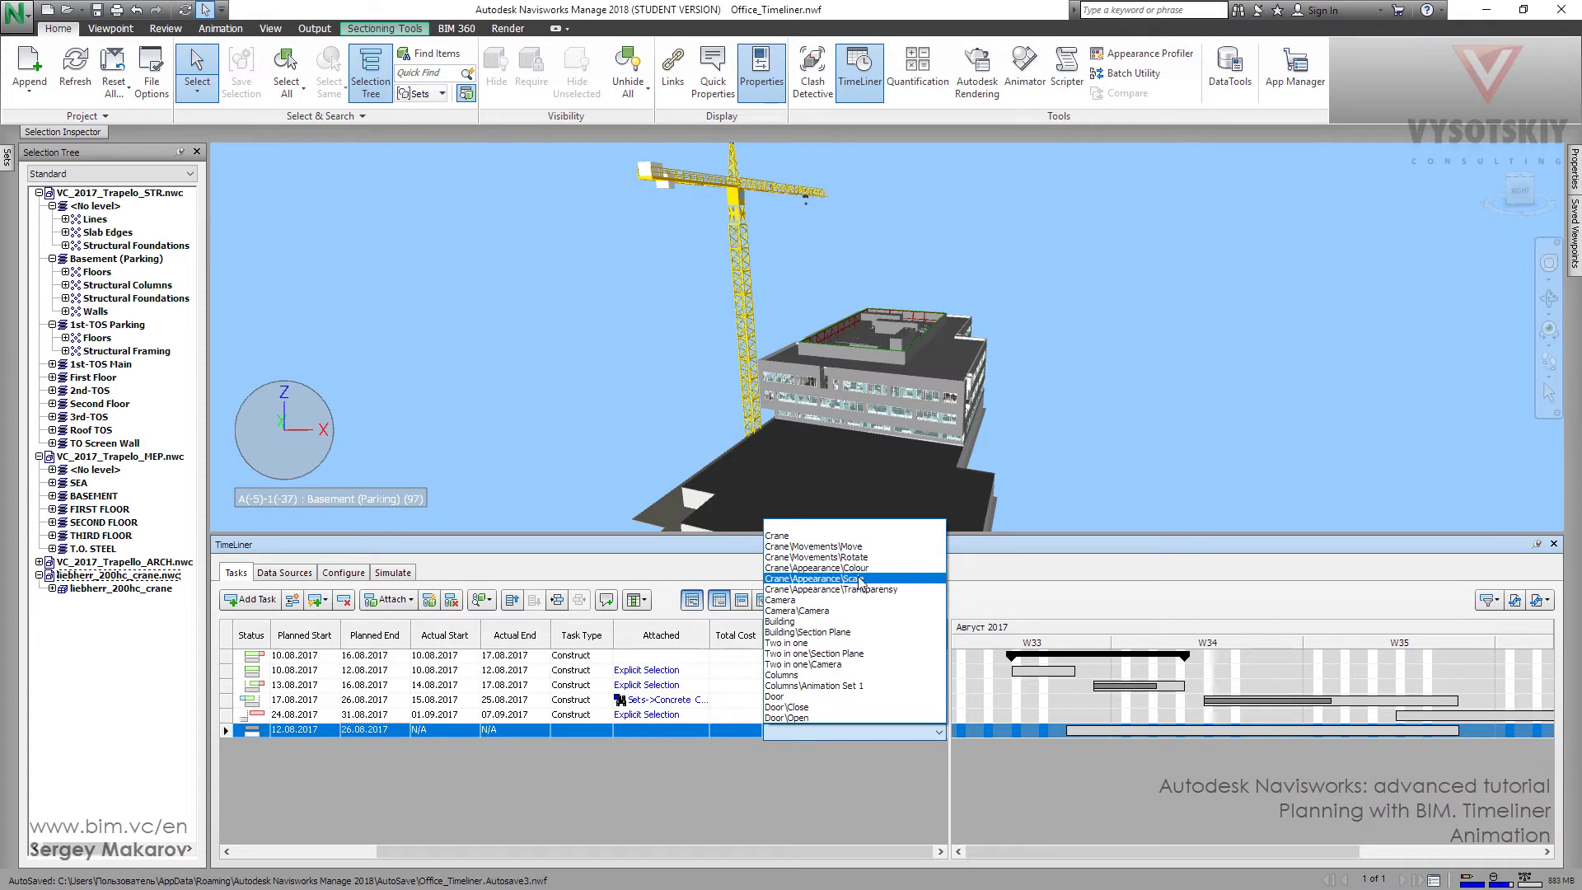
{"action": "left_click", "coordinate": [834, 529]}
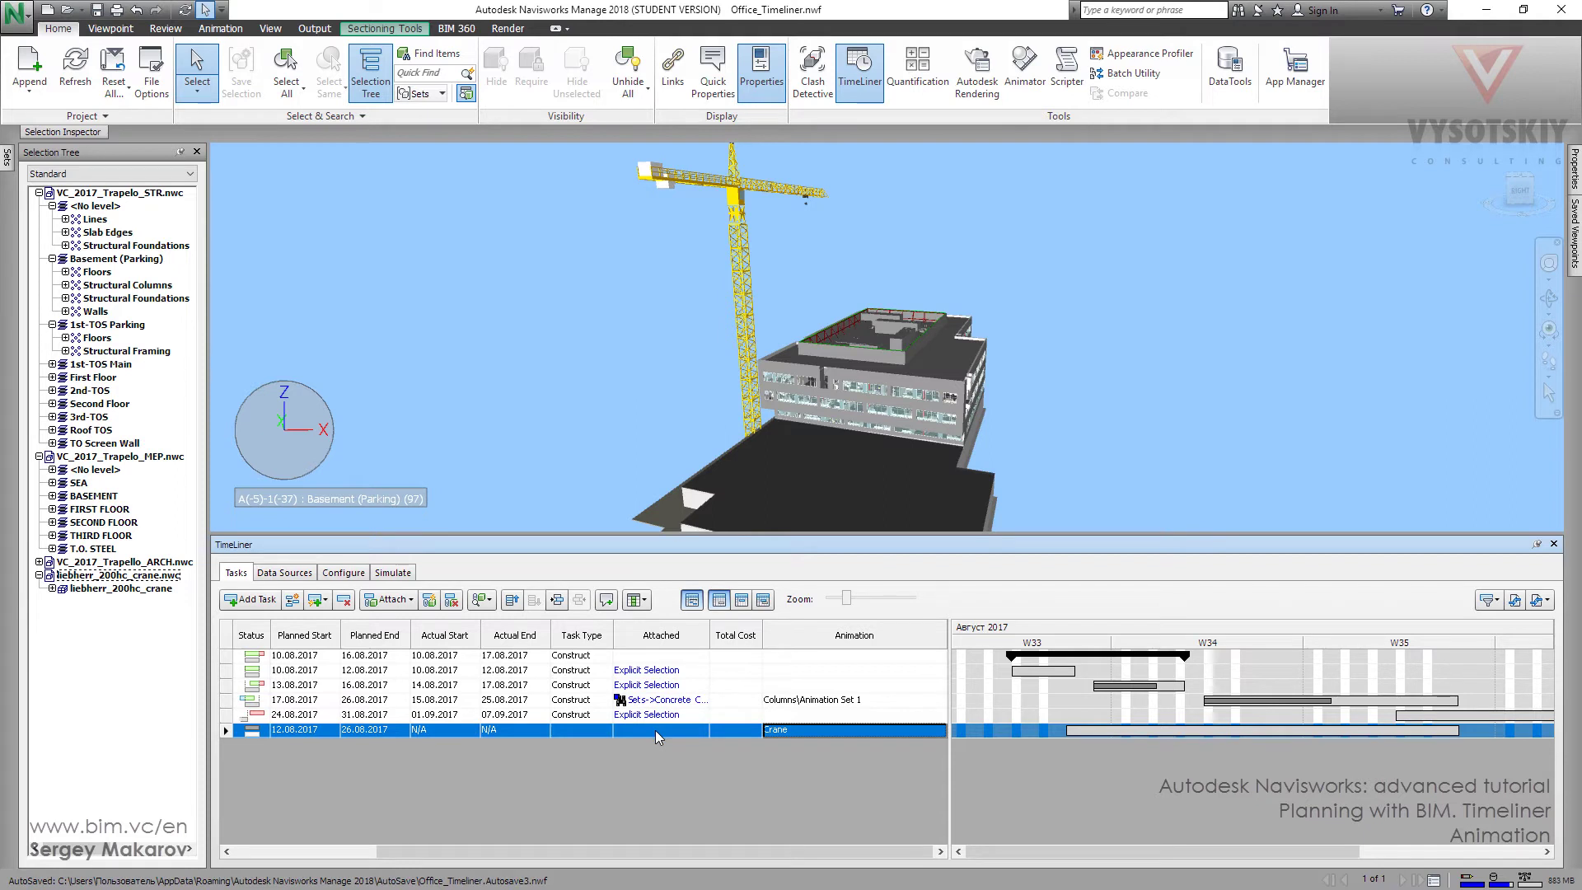
Select the liebherr_200hc_crane.nwc model and attach the current selection to the Craine task.
{"action": "left_click", "coordinate": [132, 577]}
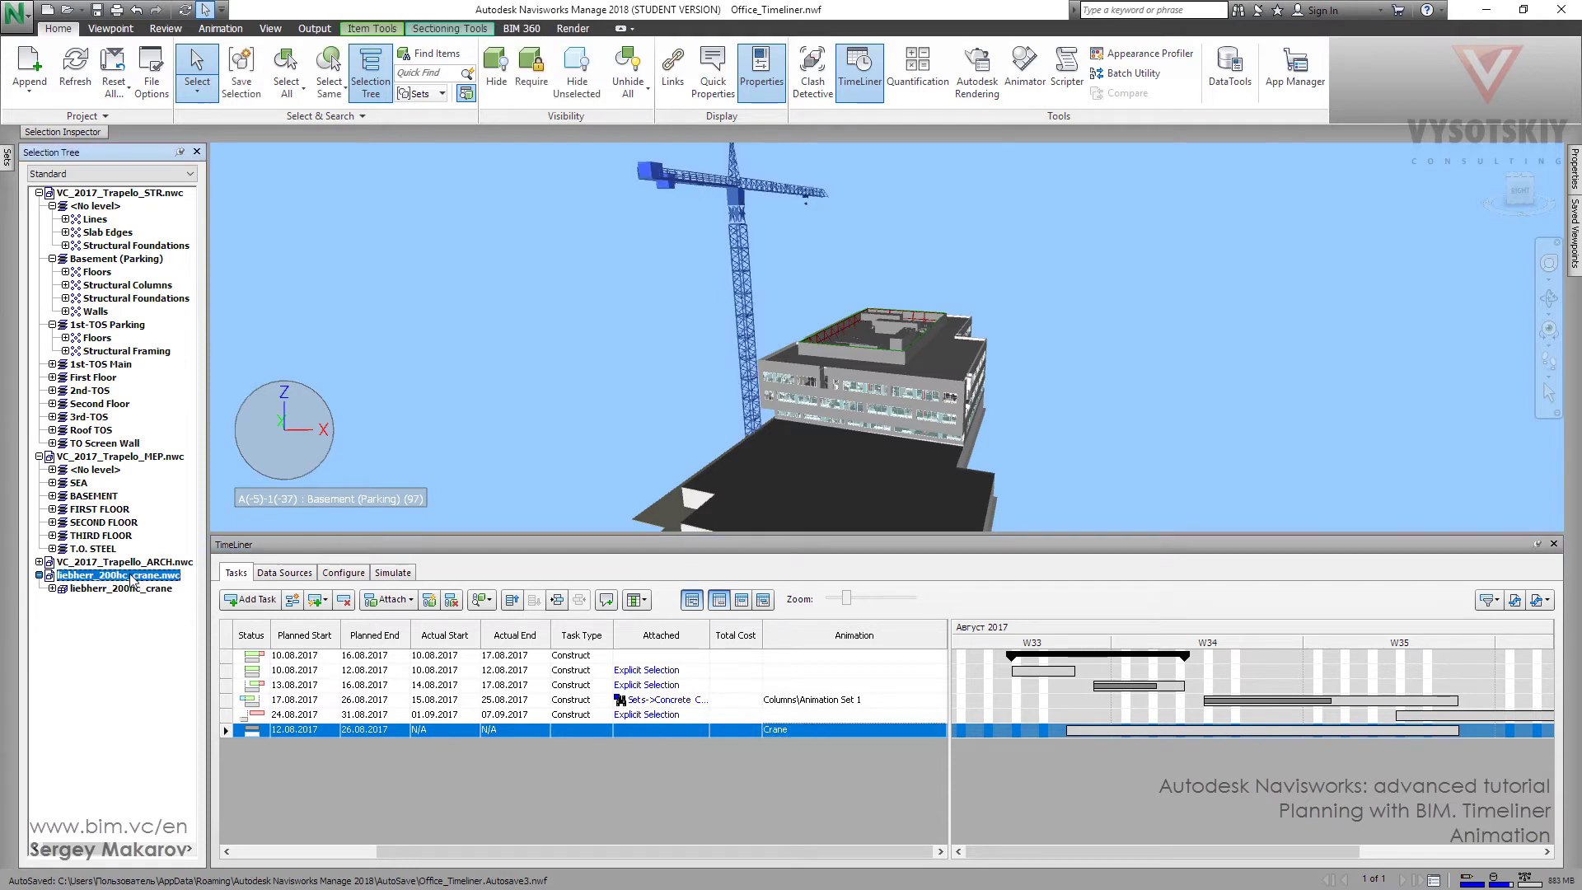
{"action": "right_click", "coordinate": [727, 725]}
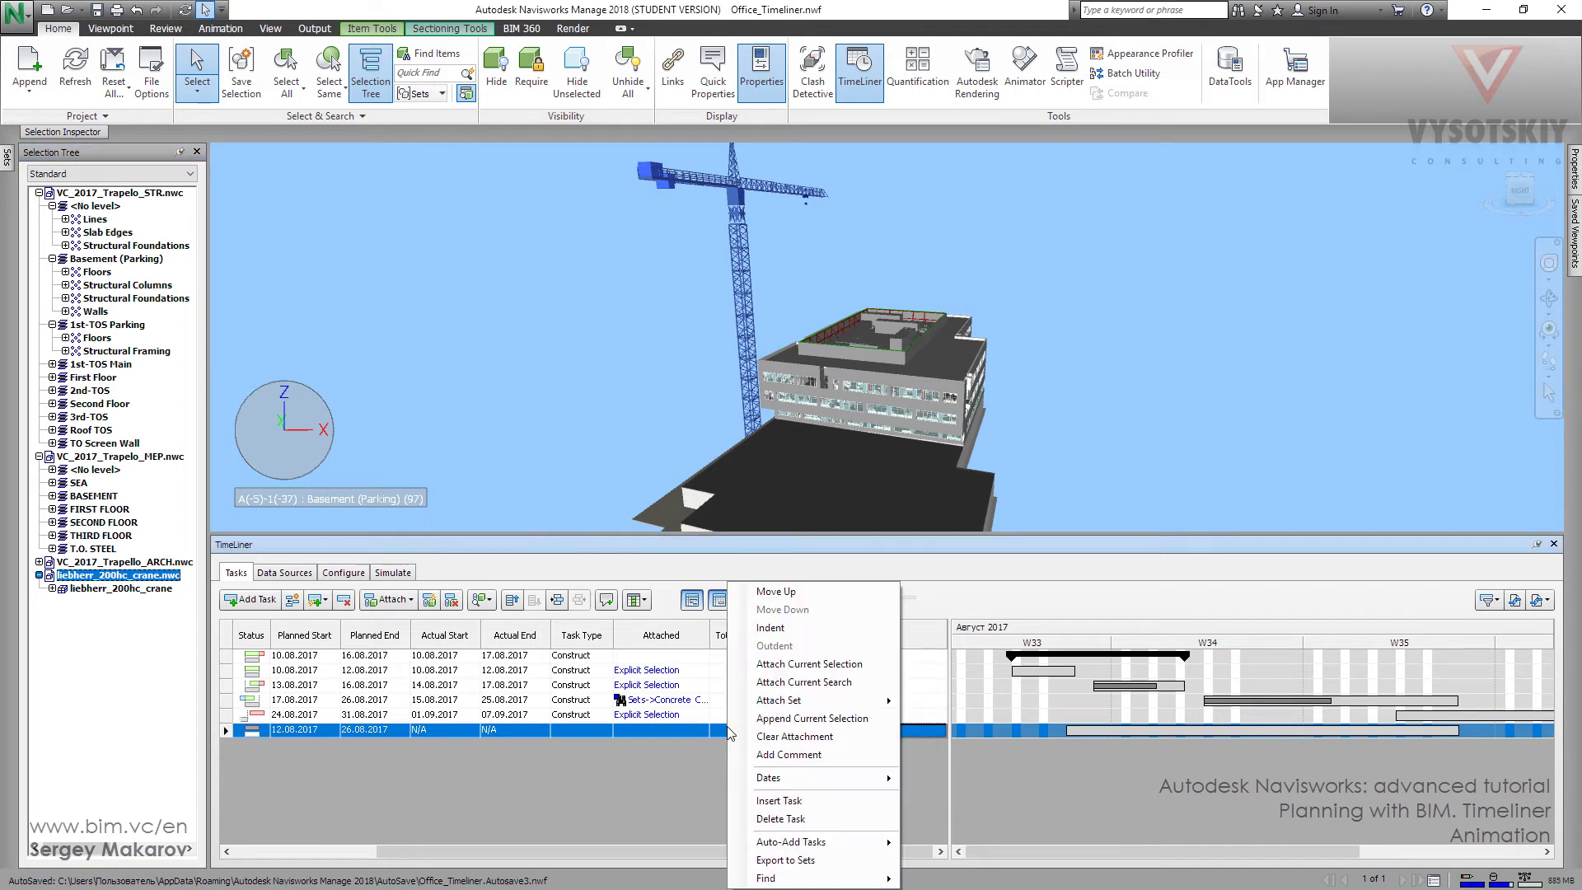
{"action": "left_click", "coordinate": [781, 665]}
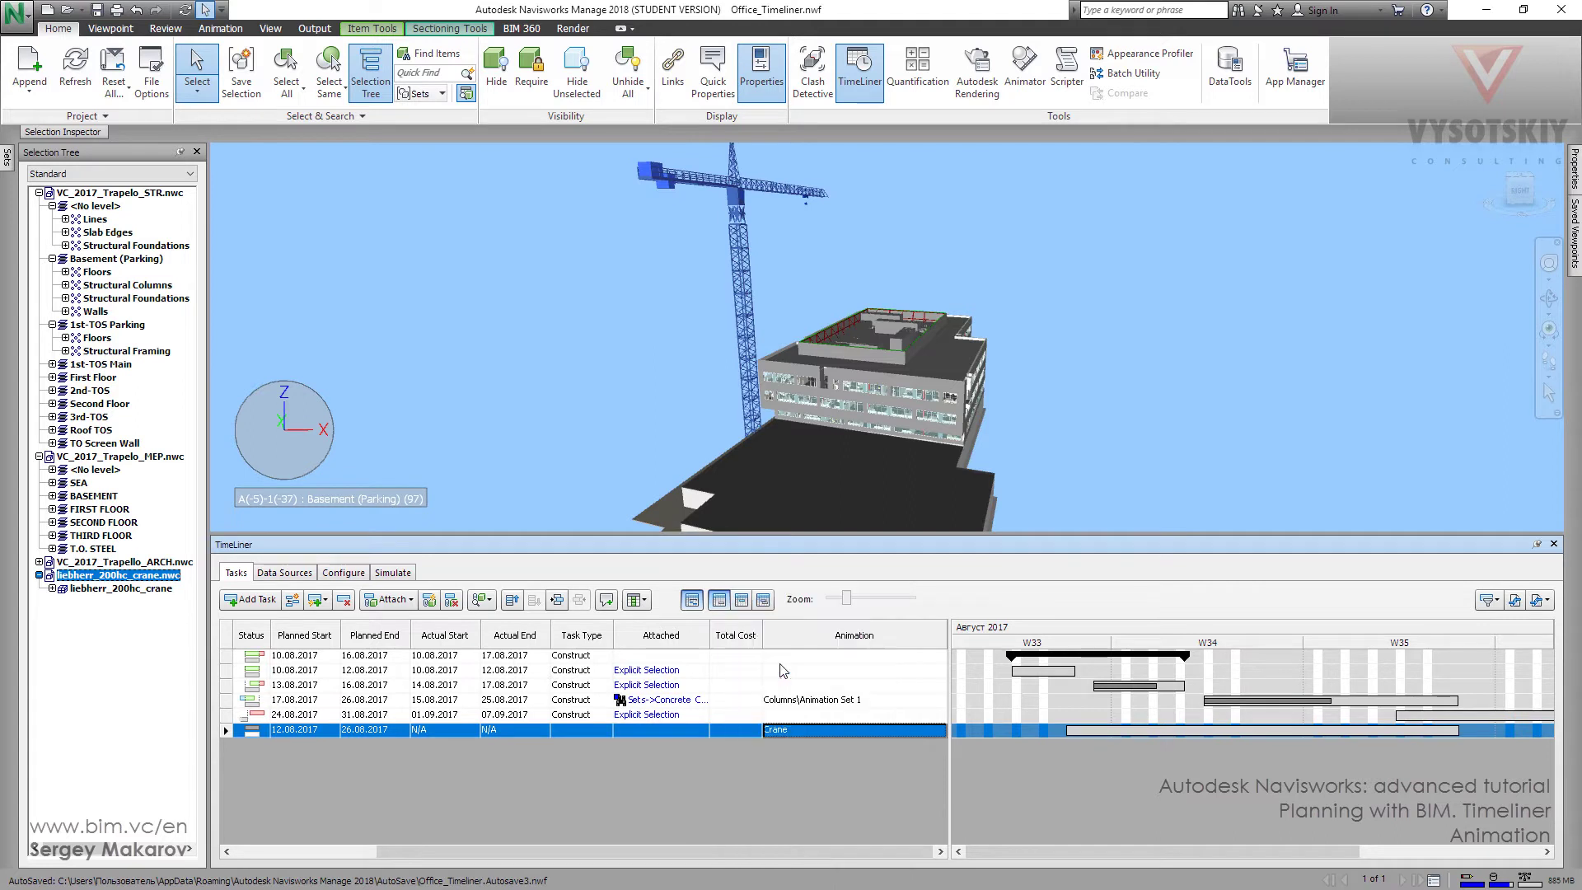
{"action": "left_click_drag", "start_coordinate": [673, 846], "coordinate": [574, 848]}
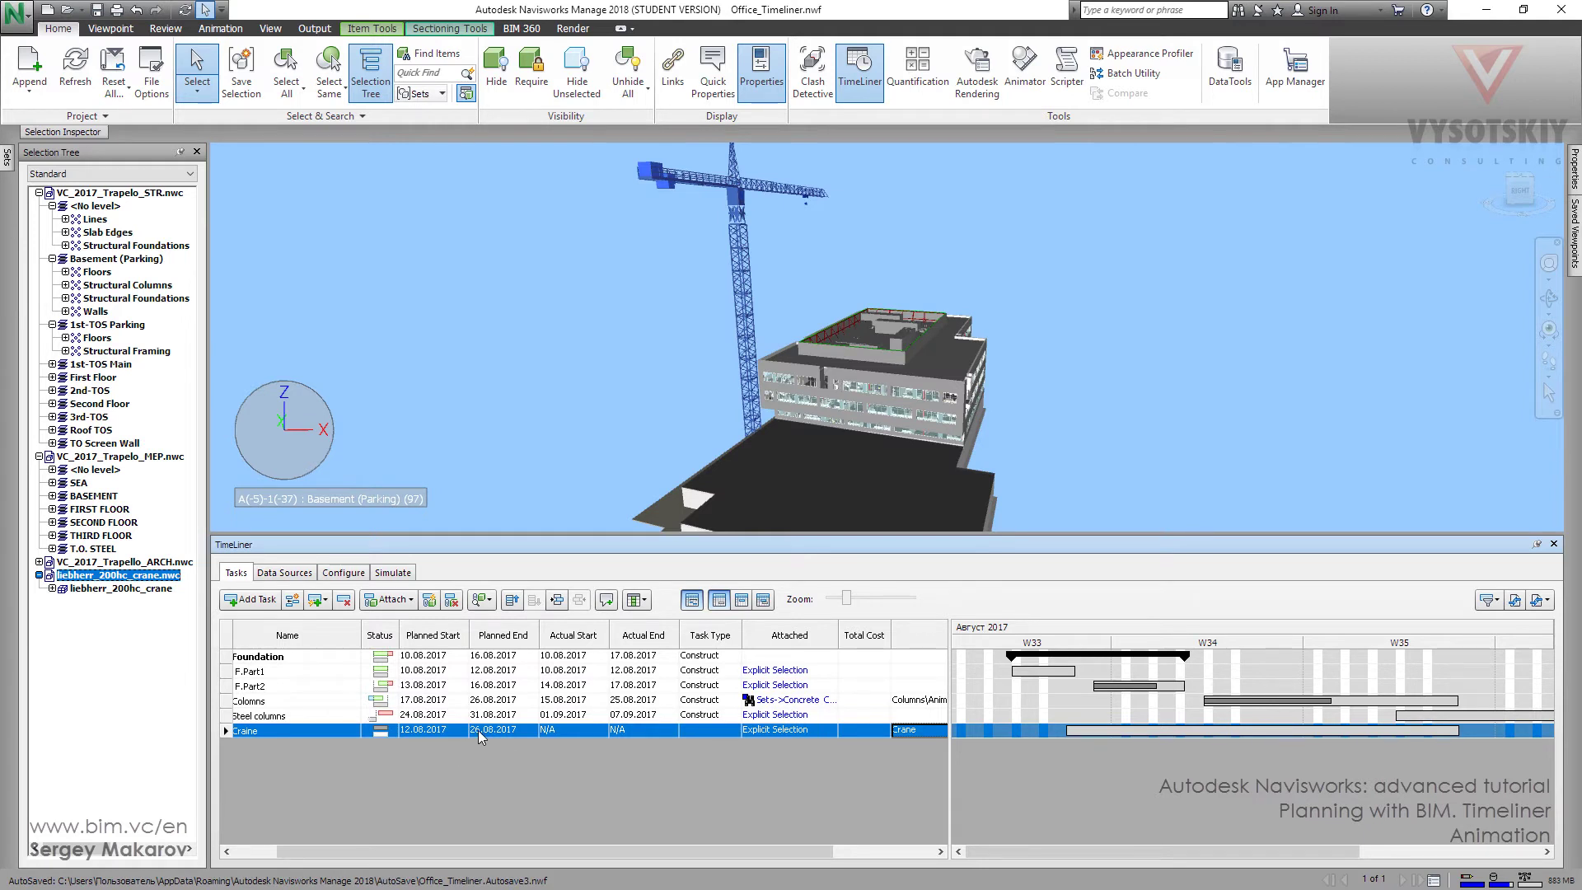
Add a TimeLiner task type named Craine to the task type configuration.
{"action": "left_click", "coordinate": [344, 574]}
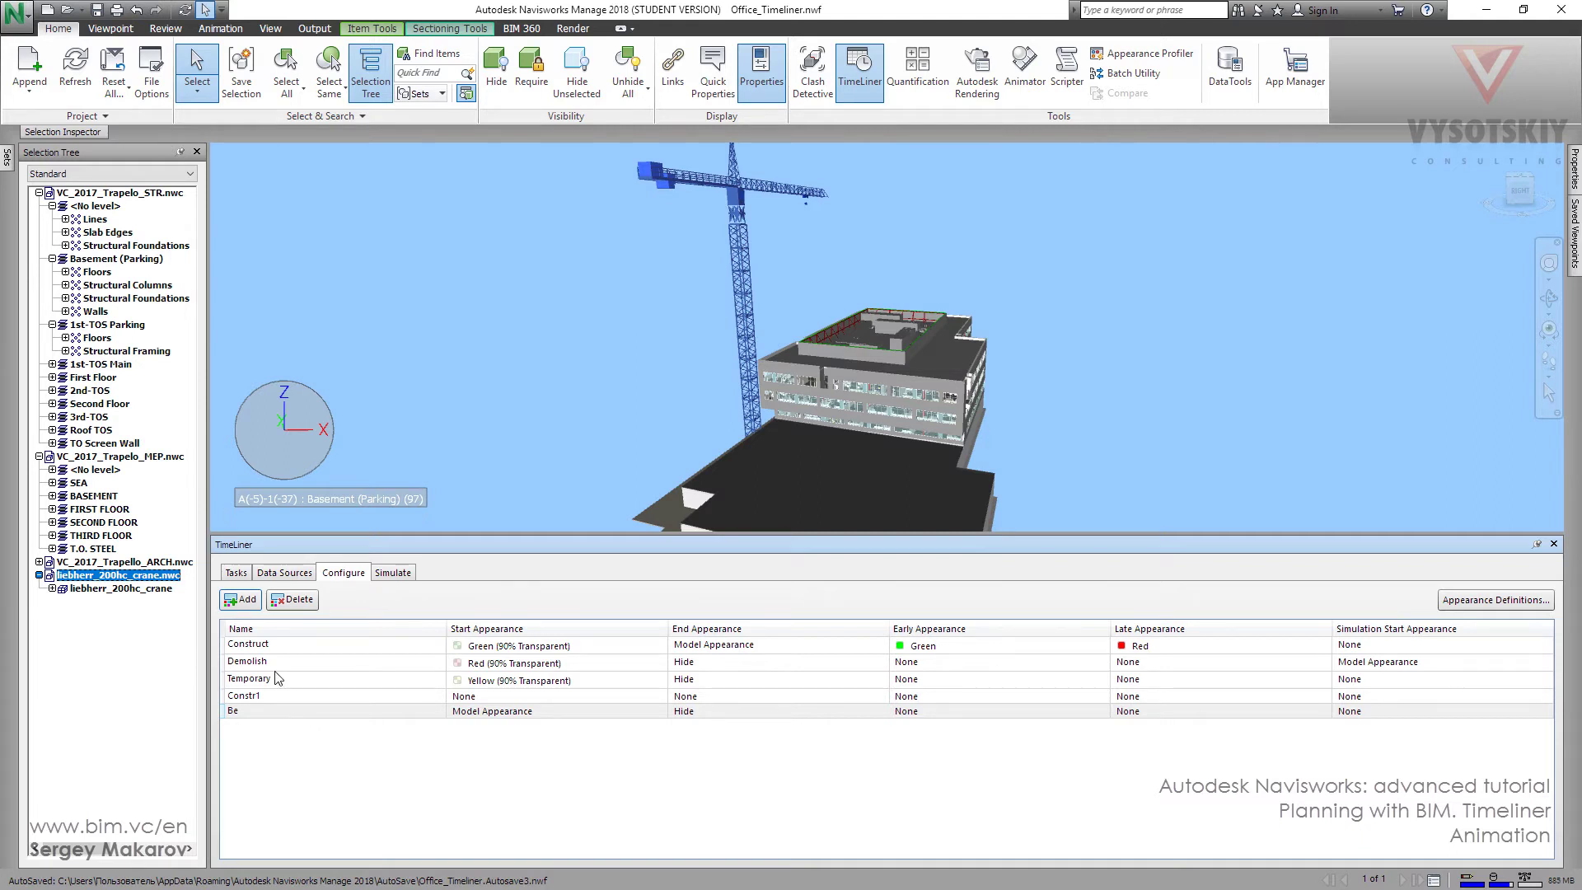
{"action": "left_click", "coordinate": [239, 602]}
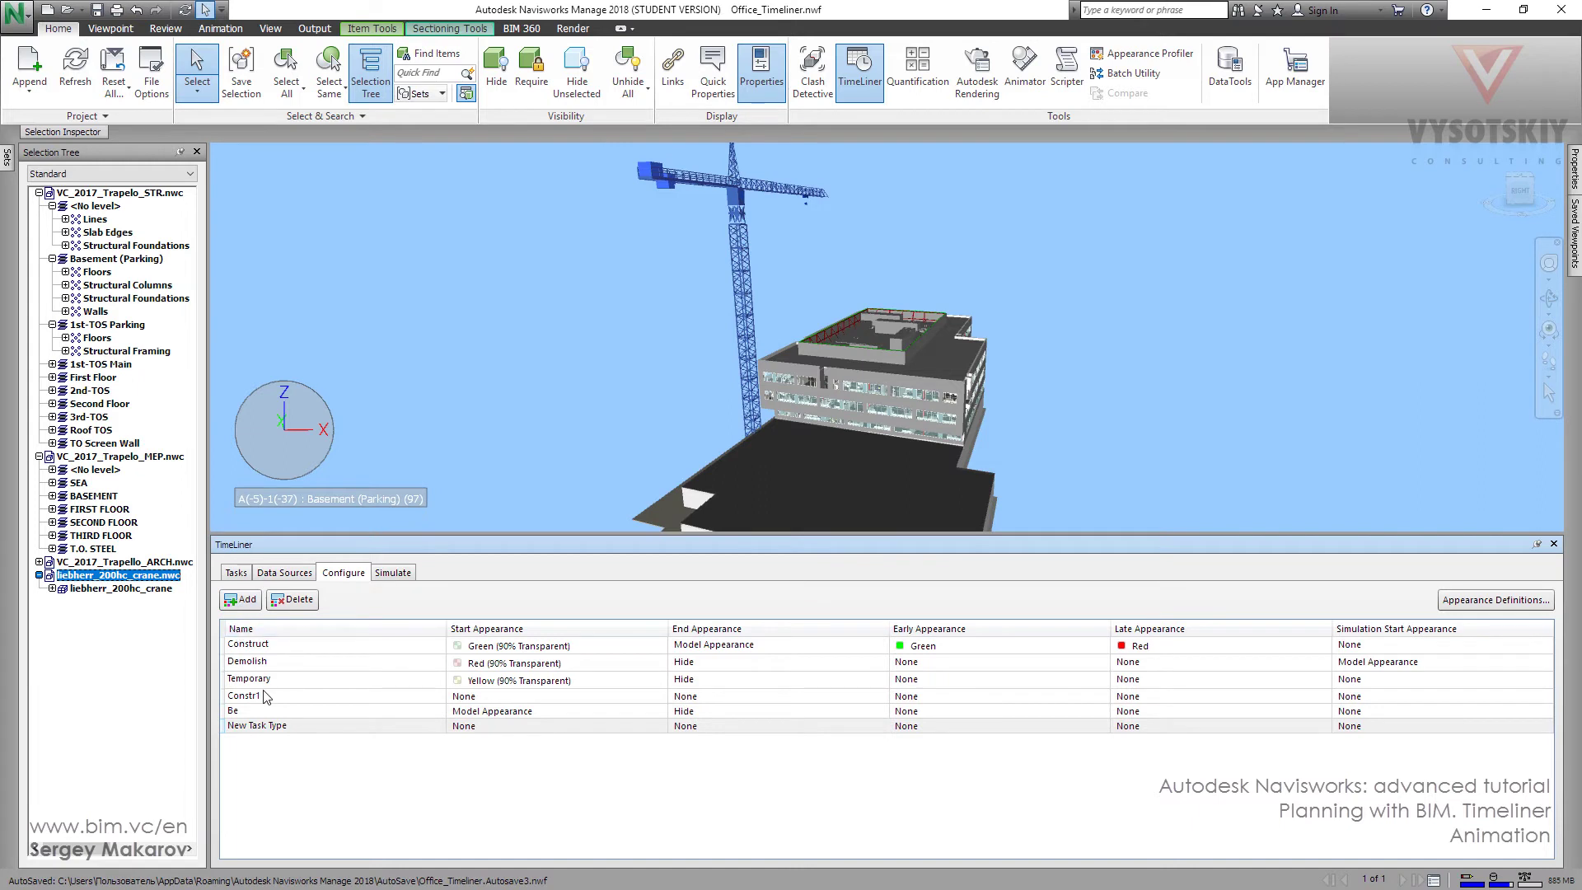
{"action": "left_click", "coordinate": [317, 724]}
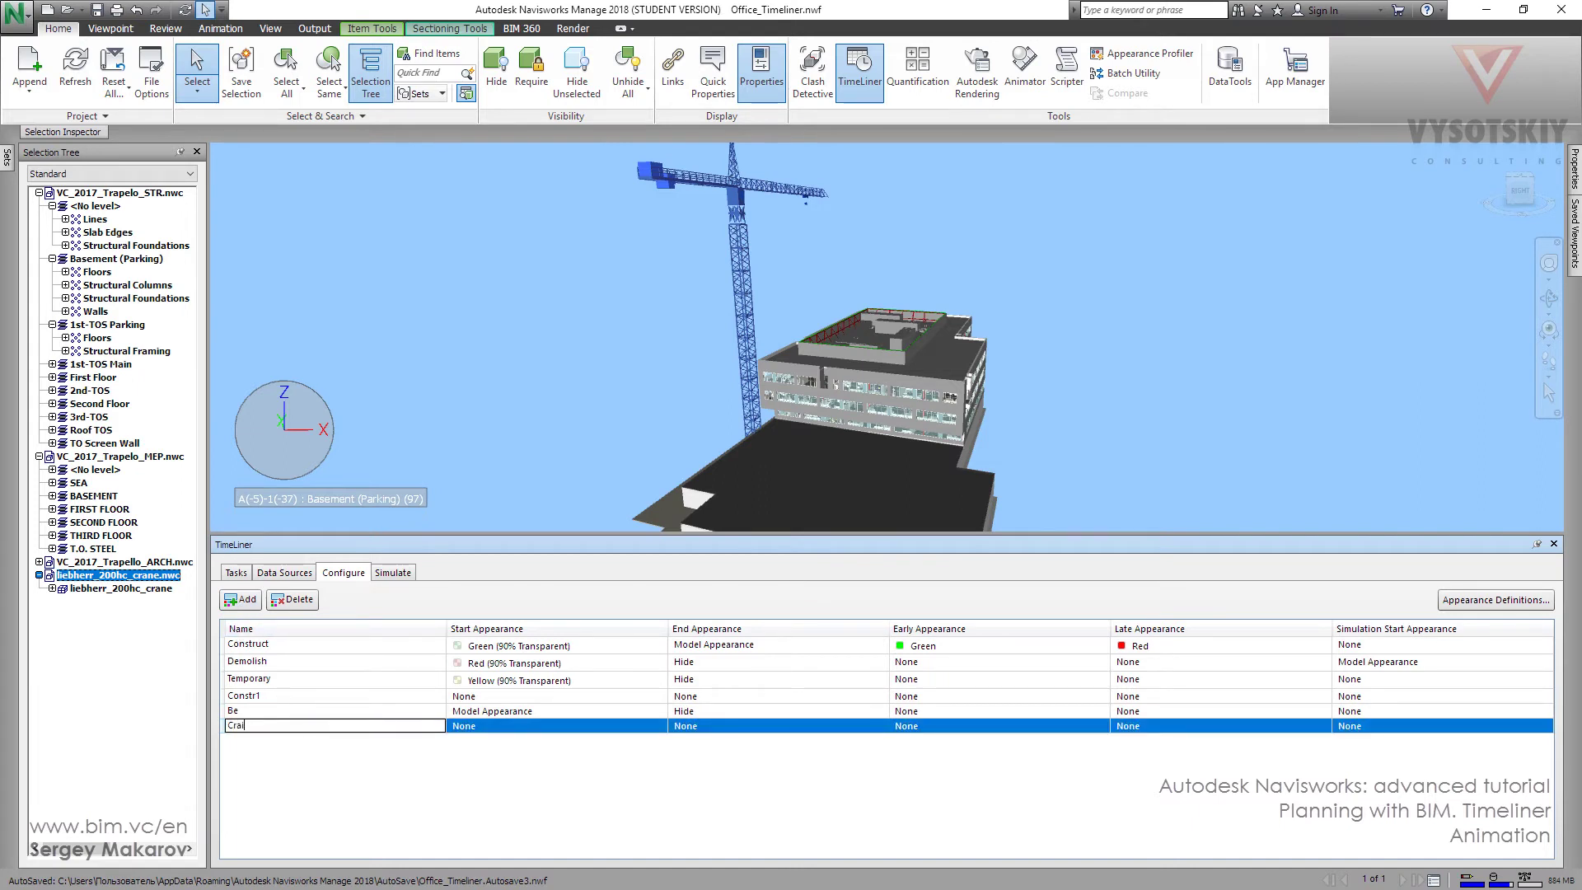
{"action": "key", "text": "Return"}
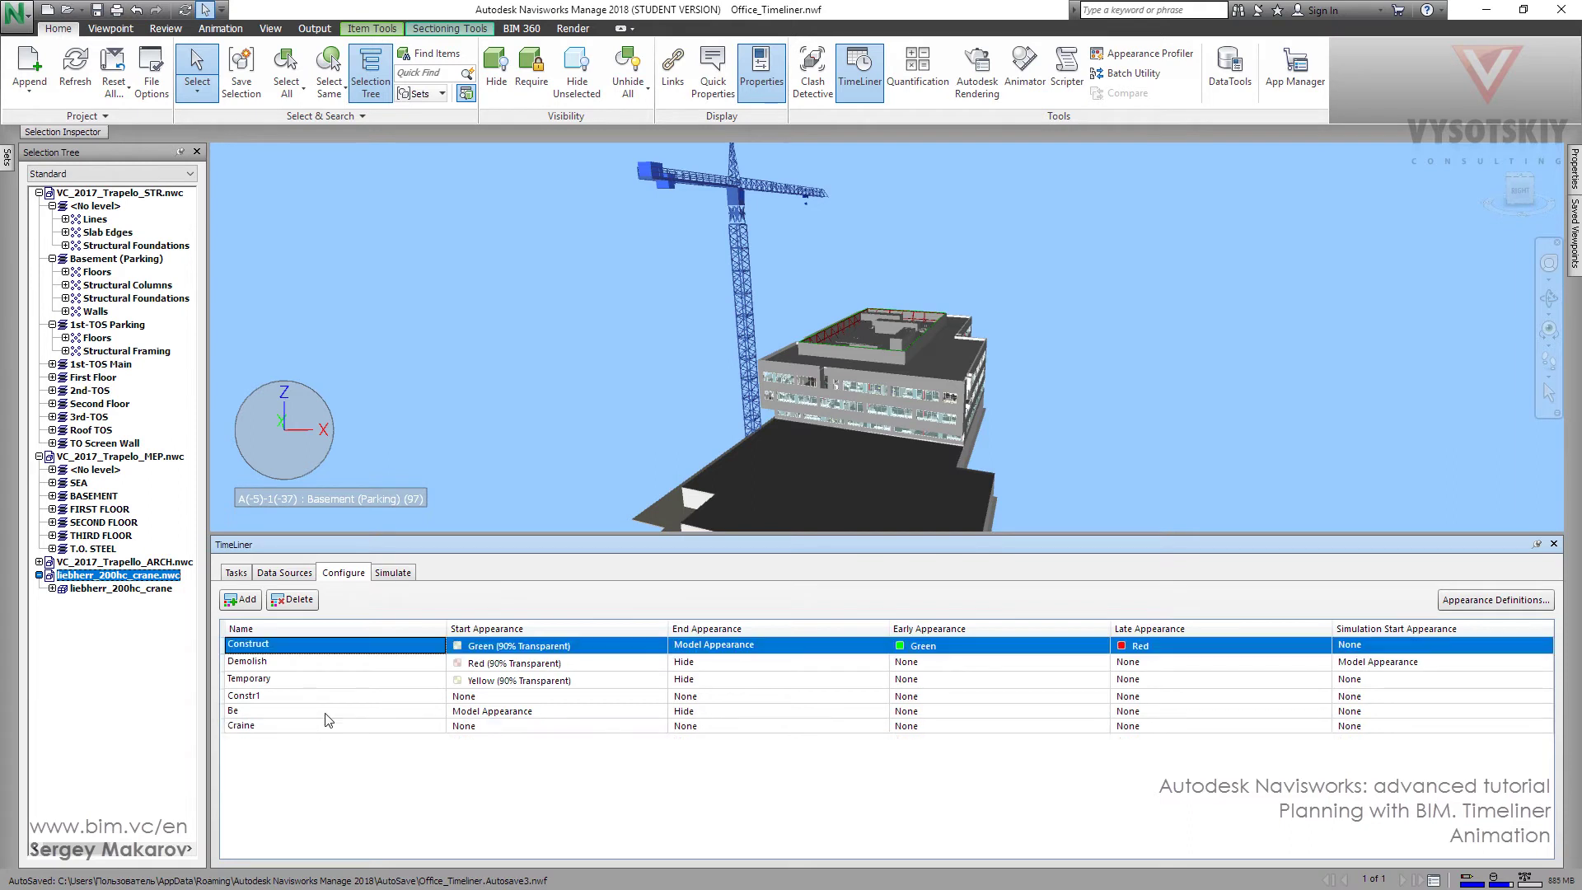
Set the Craine task type's start appearance to Model Appearance and its end appearance to Hide.
{"action": "left_click", "coordinate": [660, 729]}
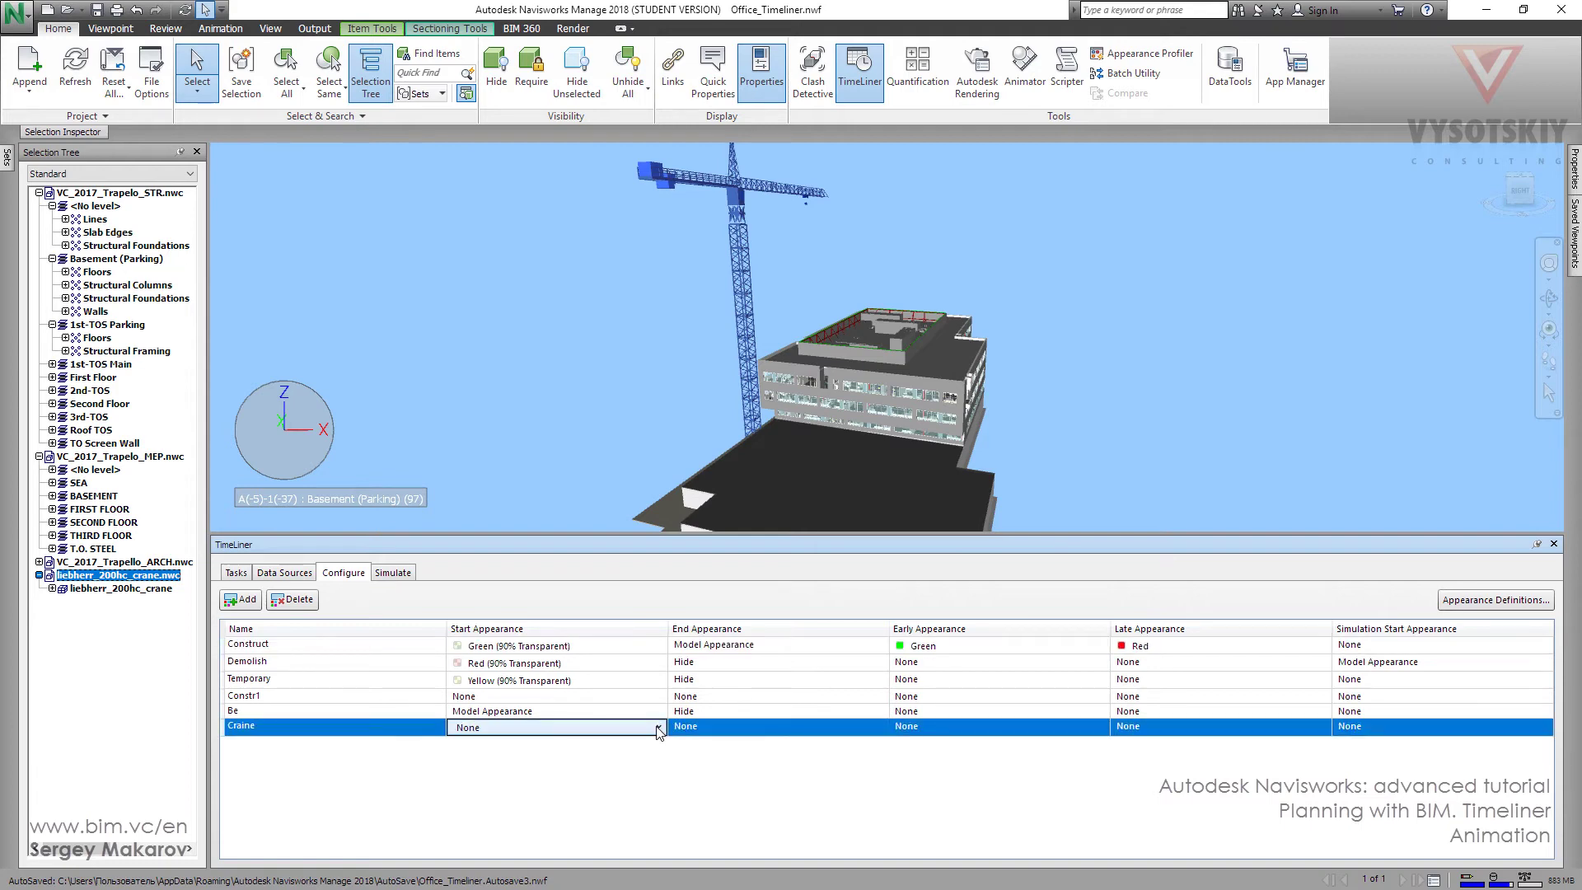
{"action": "left_click", "coordinate": [659, 729]}
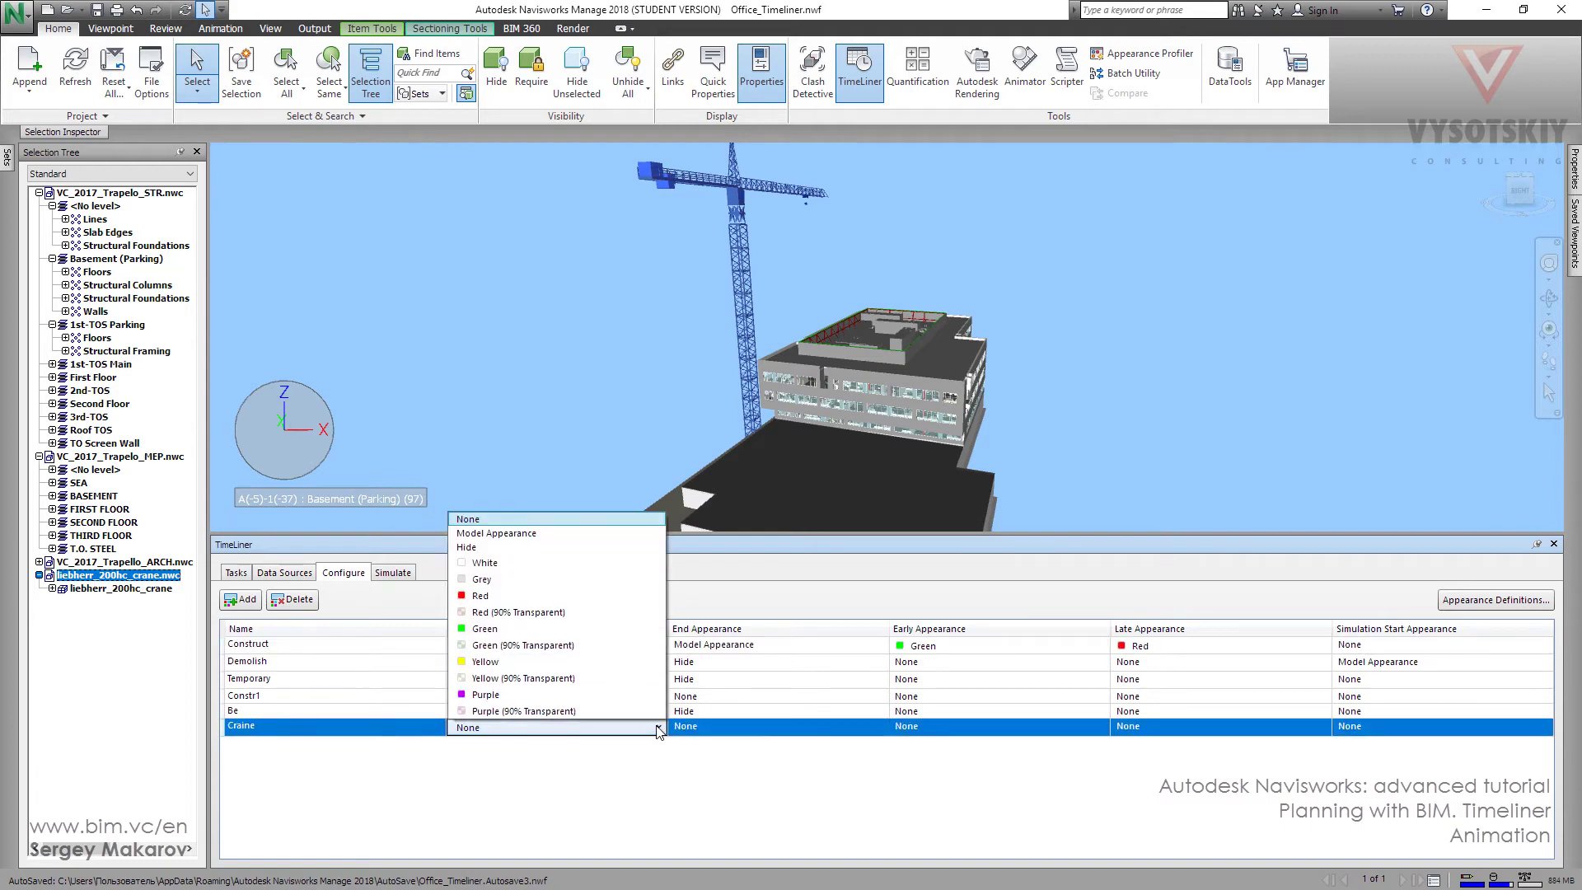
{"action": "left_click", "coordinate": [632, 535]}
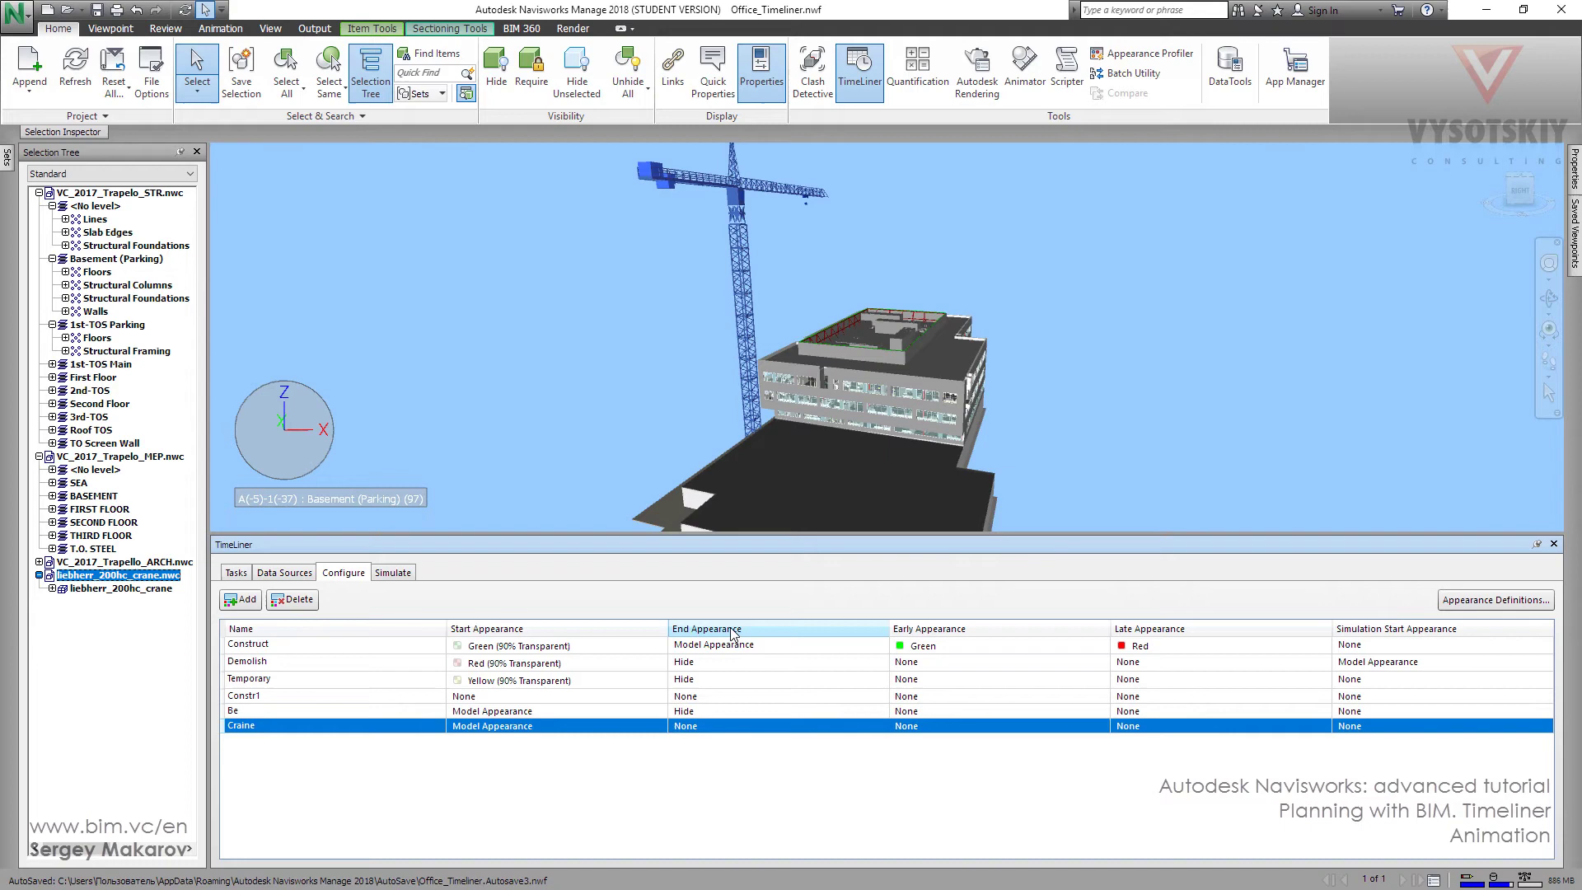
{"action": "left_click", "coordinate": [880, 726]}
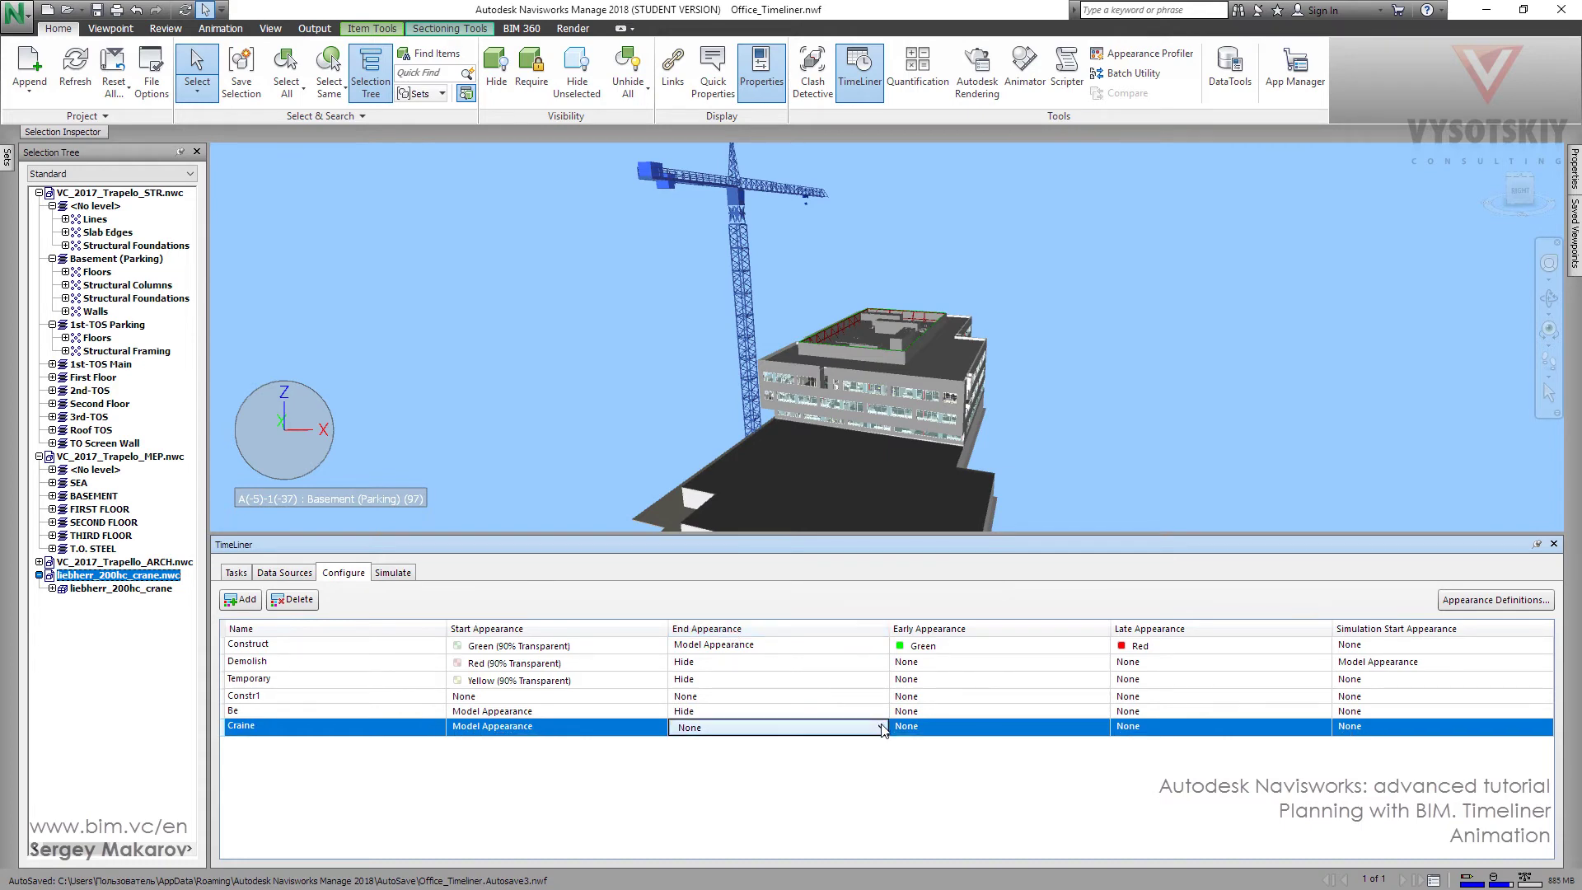
{"action": "left_click", "coordinate": [880, 727]}
{"action": "left_click", "coordinate": [762, 547]}
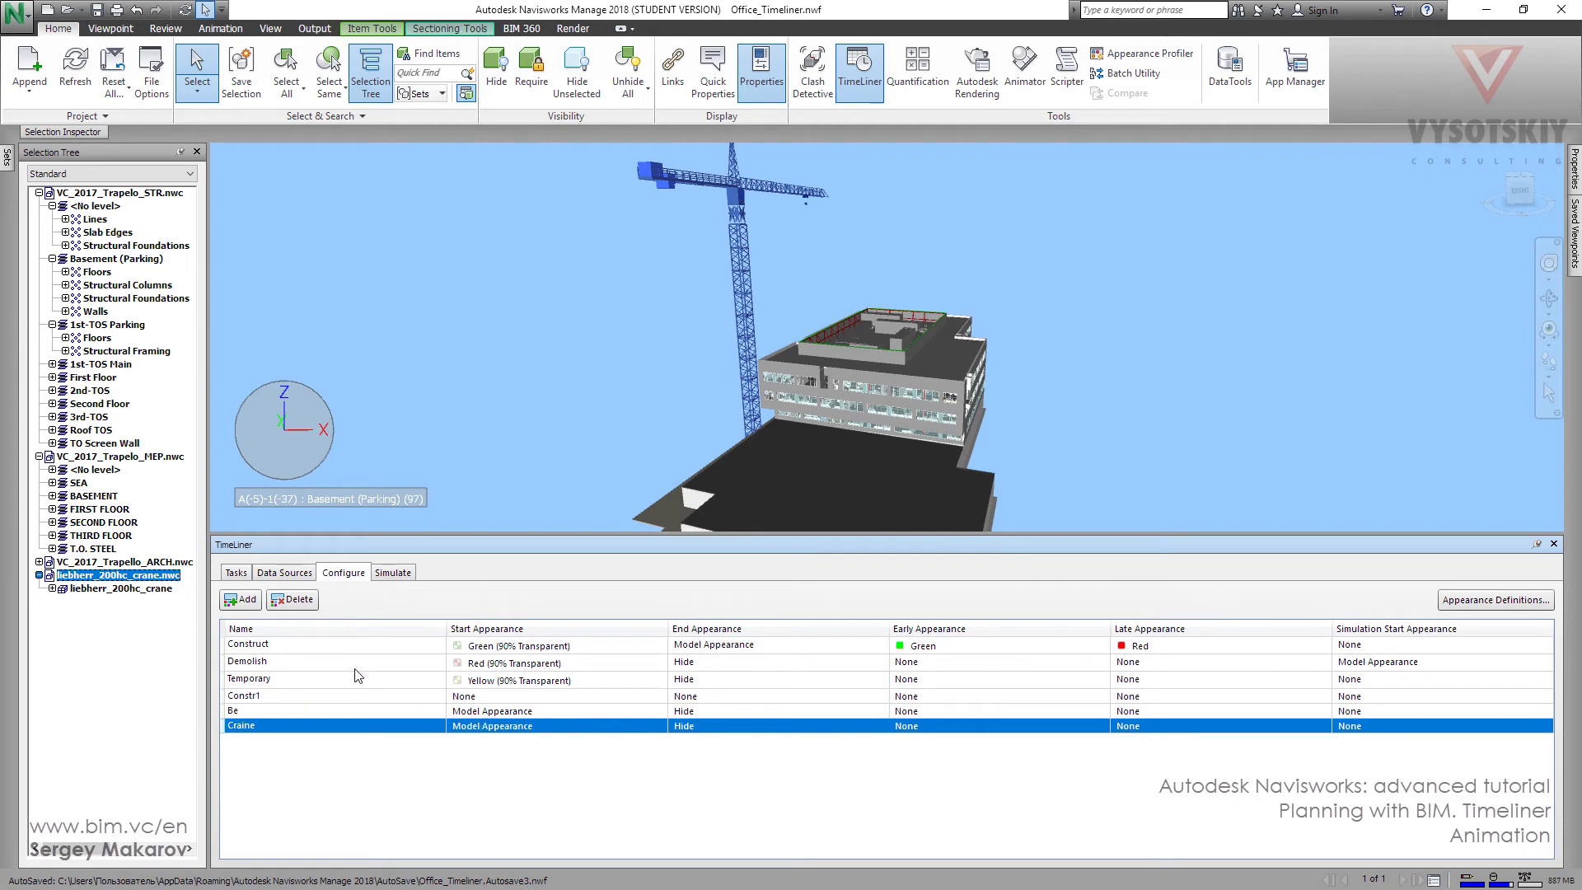
Assign the Craine task type to the Craine task in the TimeLiner task list.
{"action": "left_click", "coordinate": [237, 574]}
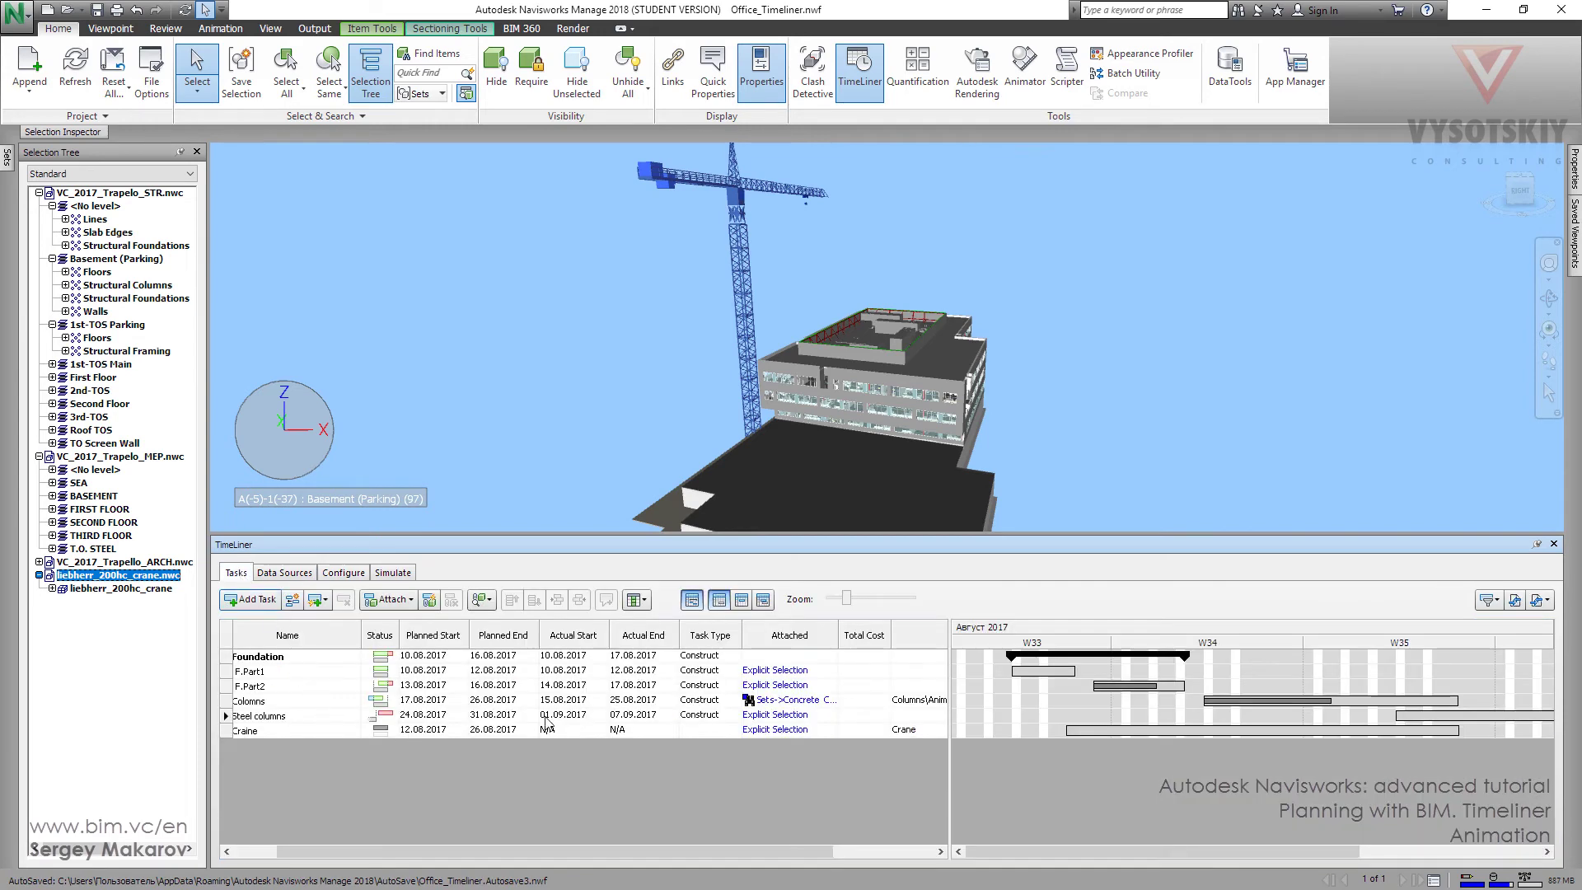
{"action": "left_click", "coordinate": [729, 727]}
{"action": "left_click", "coordinate": [730, 729]}
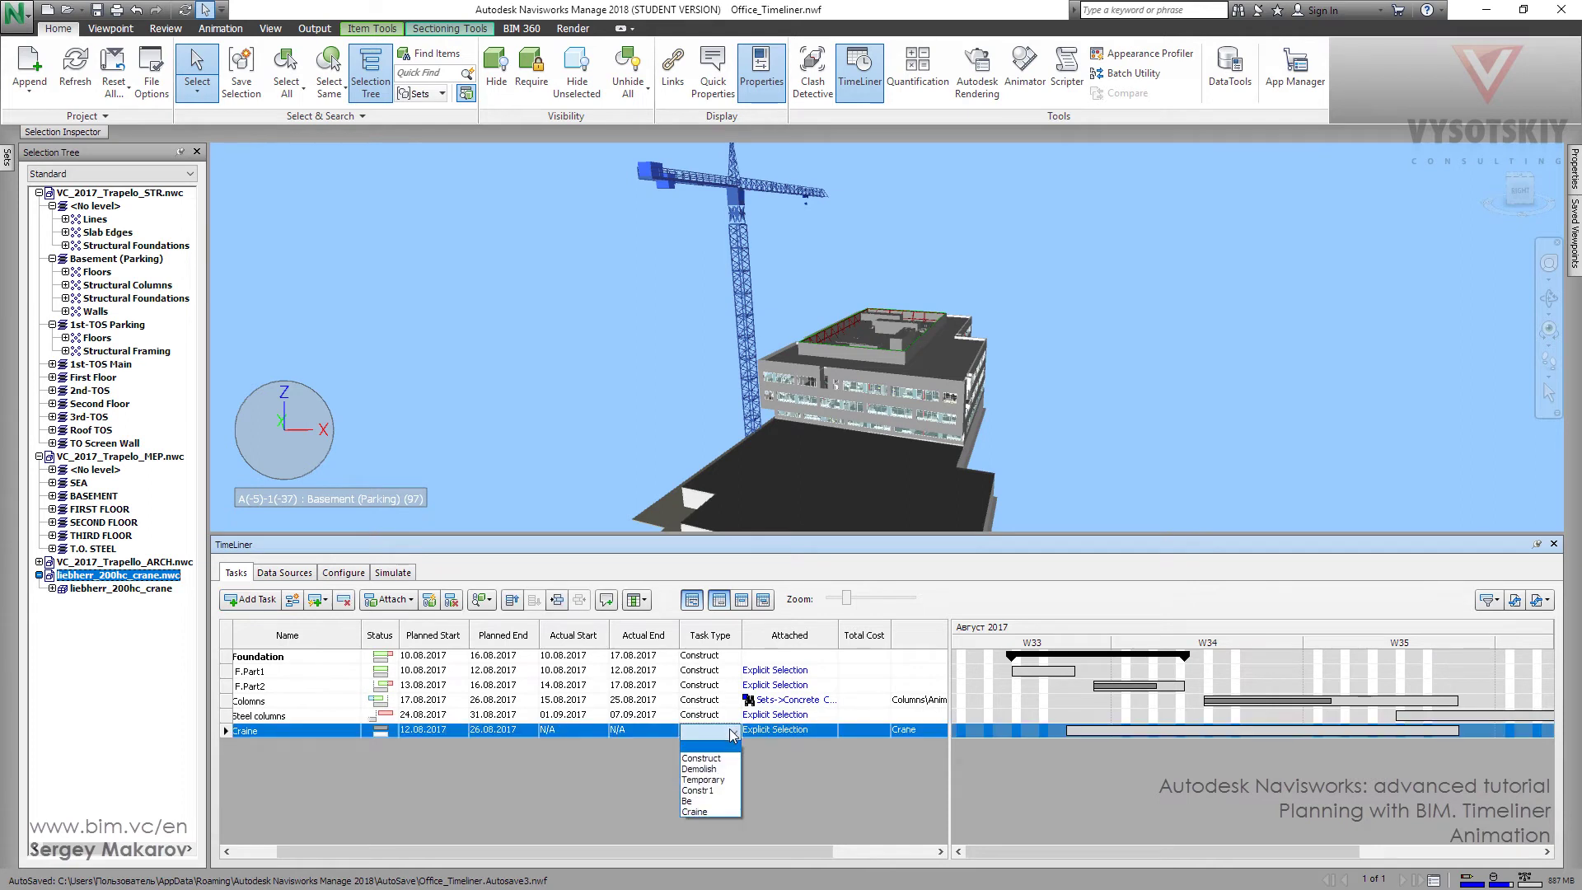
{"action": "left_click", "coordinate": [690, 812]}
Move the Craine task up two rows so it sits directly above the Colomns task.
{"action": "left_click_drag", "start_coordinate": [712, 852], "coordinate": [552, 857]}
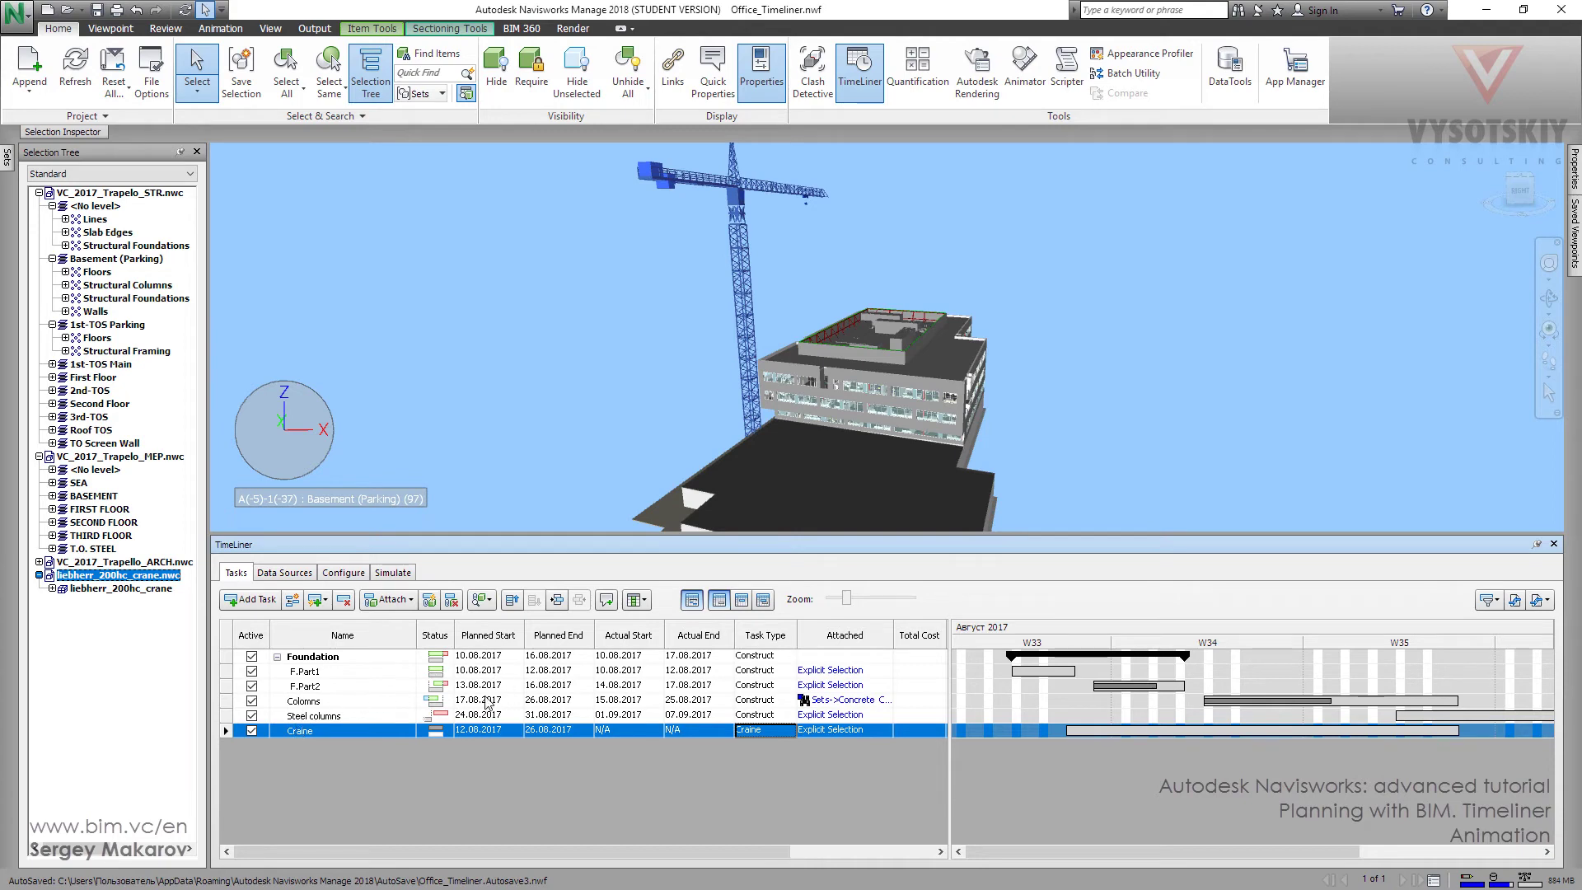
{"action": "left_click", "coordinate": [512, 599]}
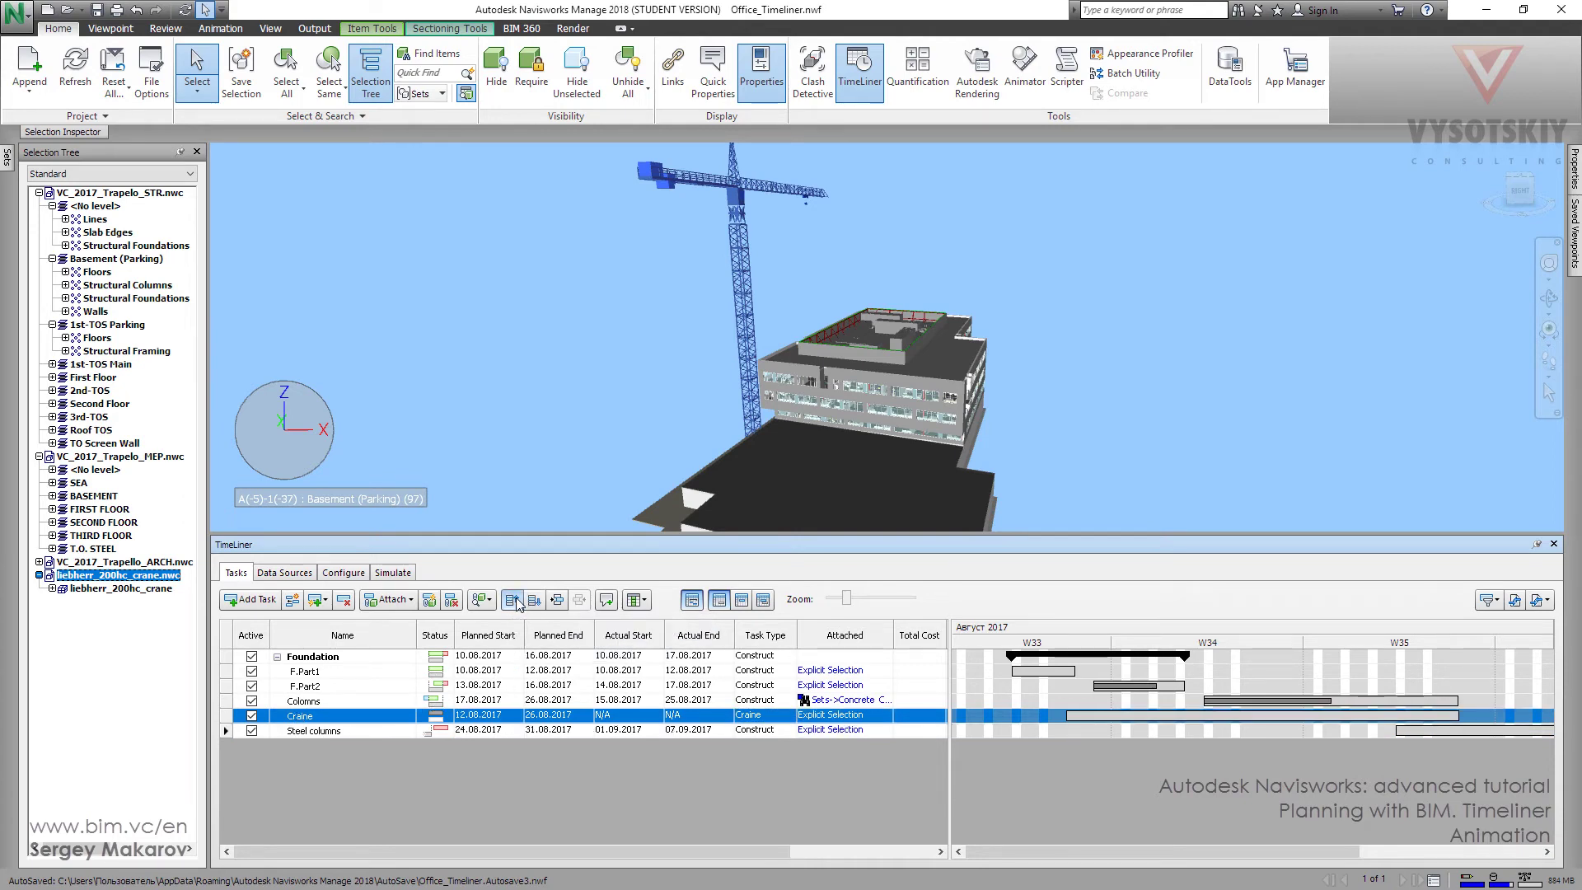
{"action": "left_click", "coordinate": [514, 602]}
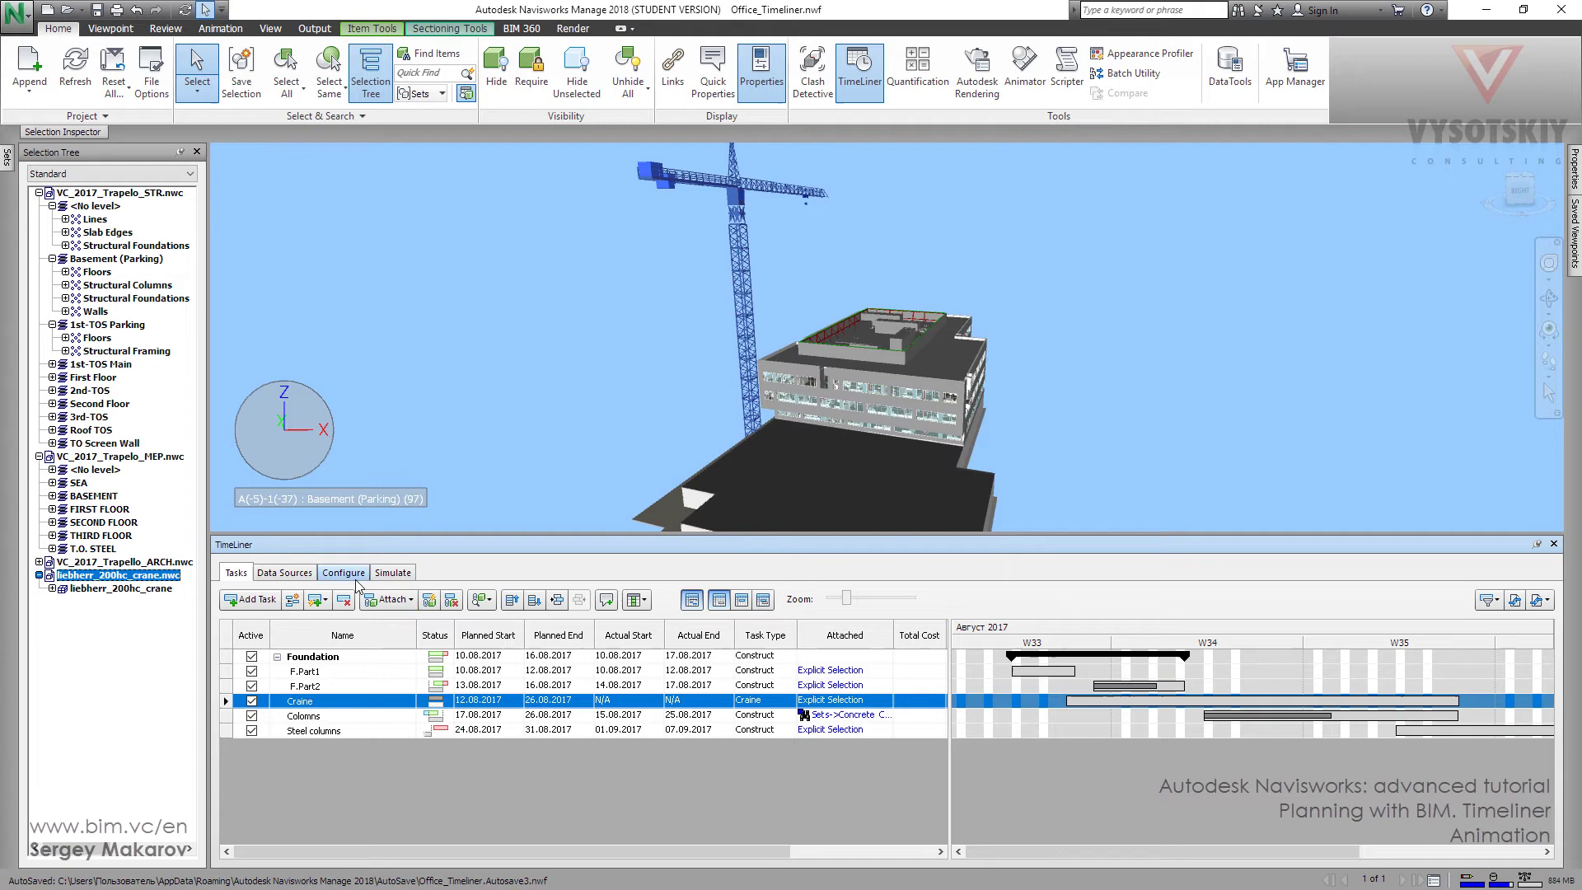
Play the TimeLiner simulation and examine the crane and column animations with the whole crane in view and nothing selected.
{"action": "left_click", "coordinate": [387, 574]}
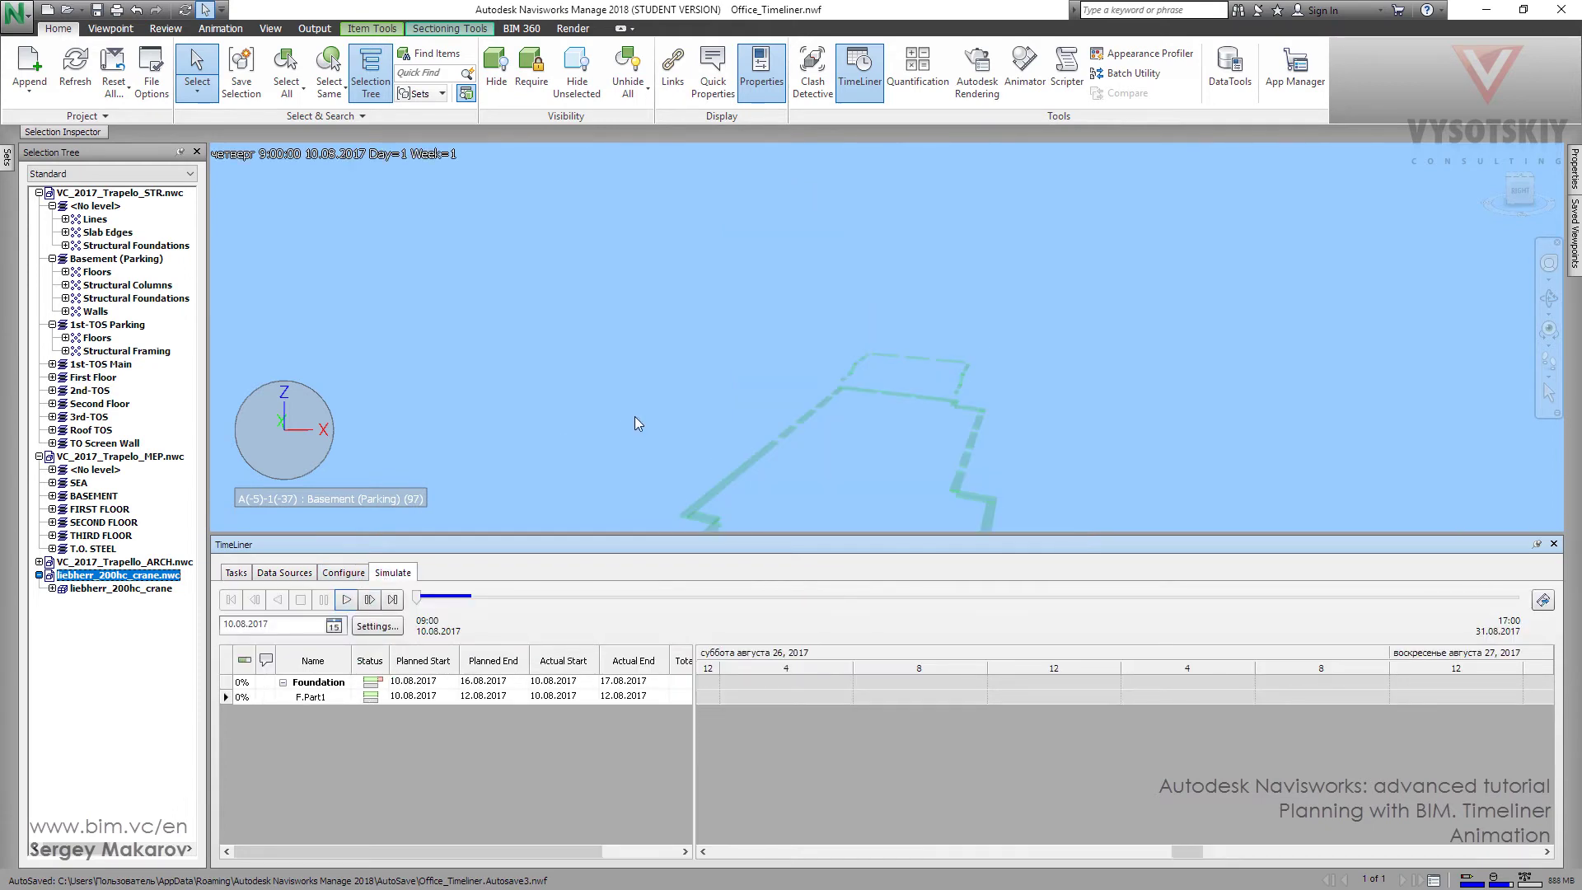
{"action": "middle_click_drag", "start_coordinate": [636, 417], "coordinate": [647, 304]}
{"action": "left_click", "coordinate": [346, 600]}
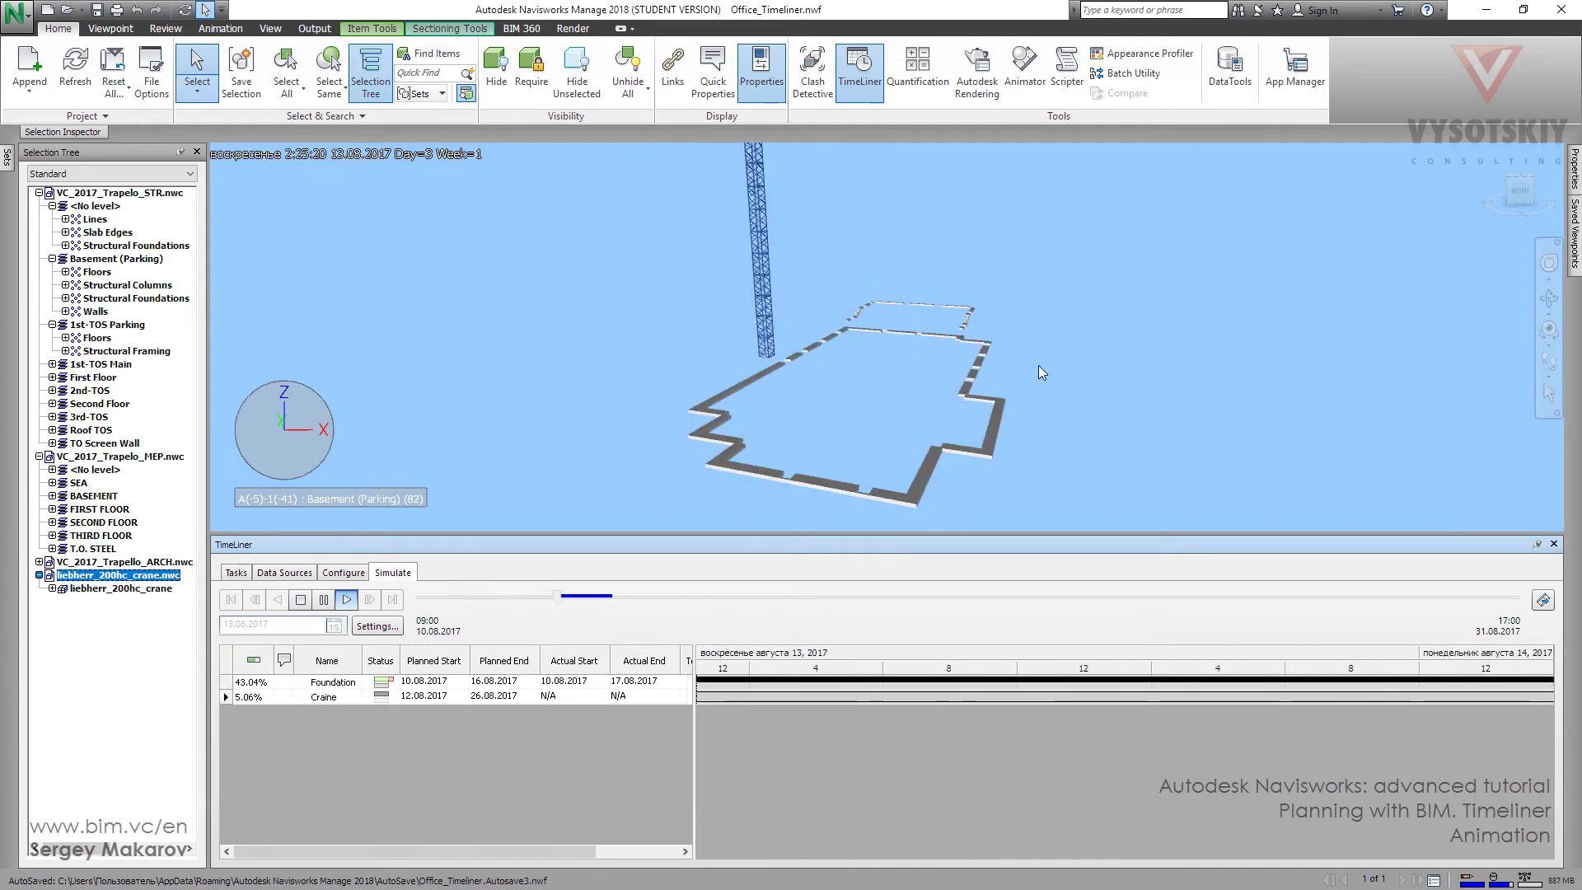
{"action": "scroll", "coordinate": [952, 360], "scroll_direction": "down", "scroll_amount": 2}
{"action": "scroll", "coordinate": [951, 360], "scroll_direction": "down", "scroll_amount": 3}
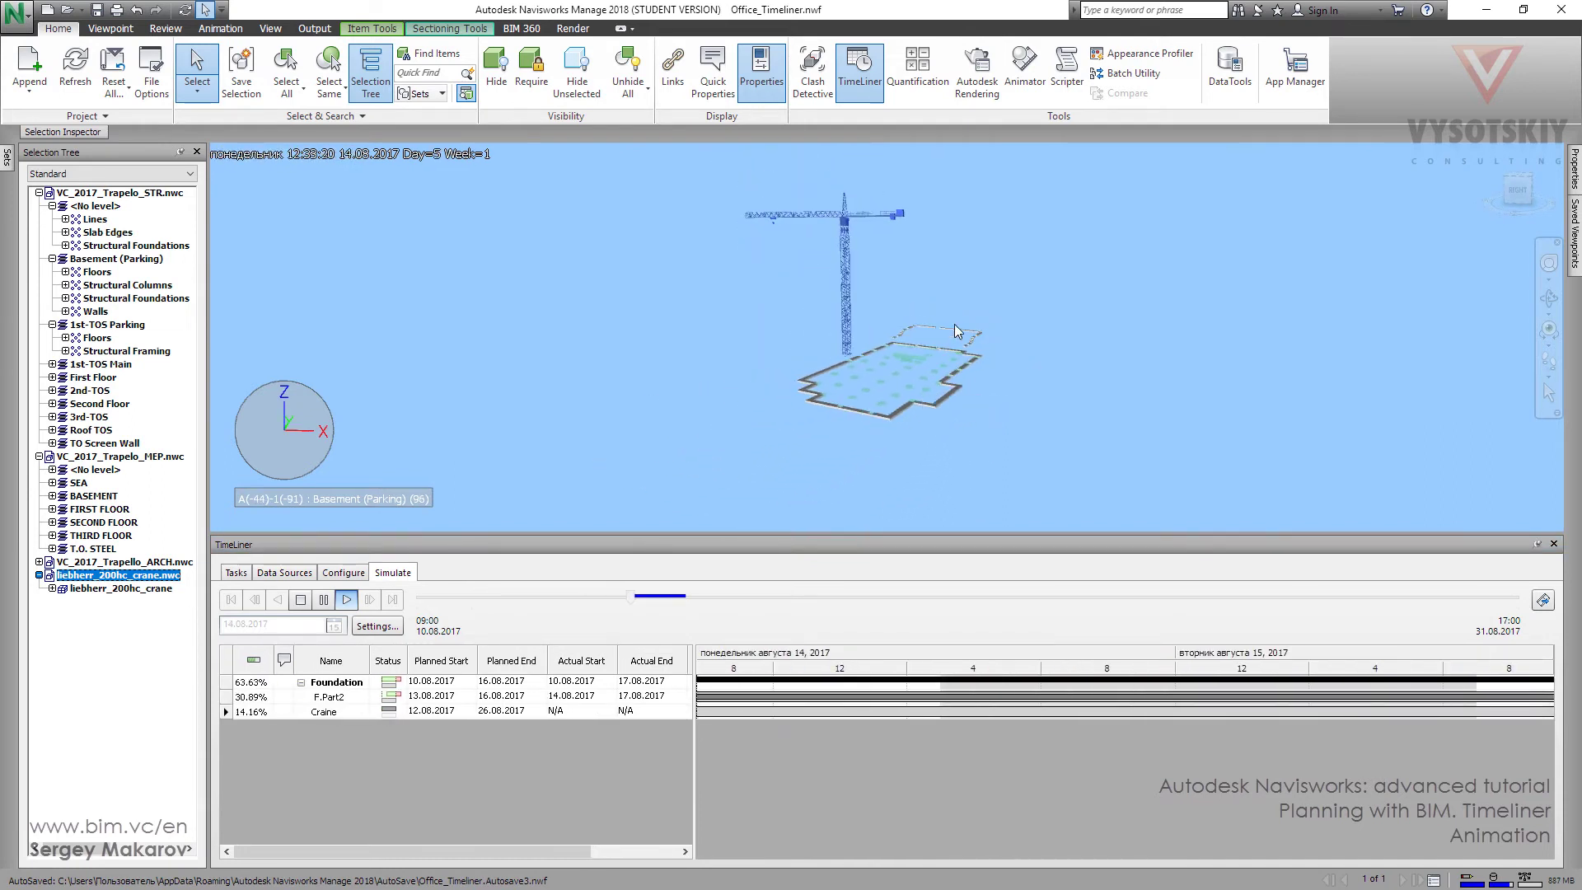
{"action": "left_click", "coordinate": [1007, 265]}
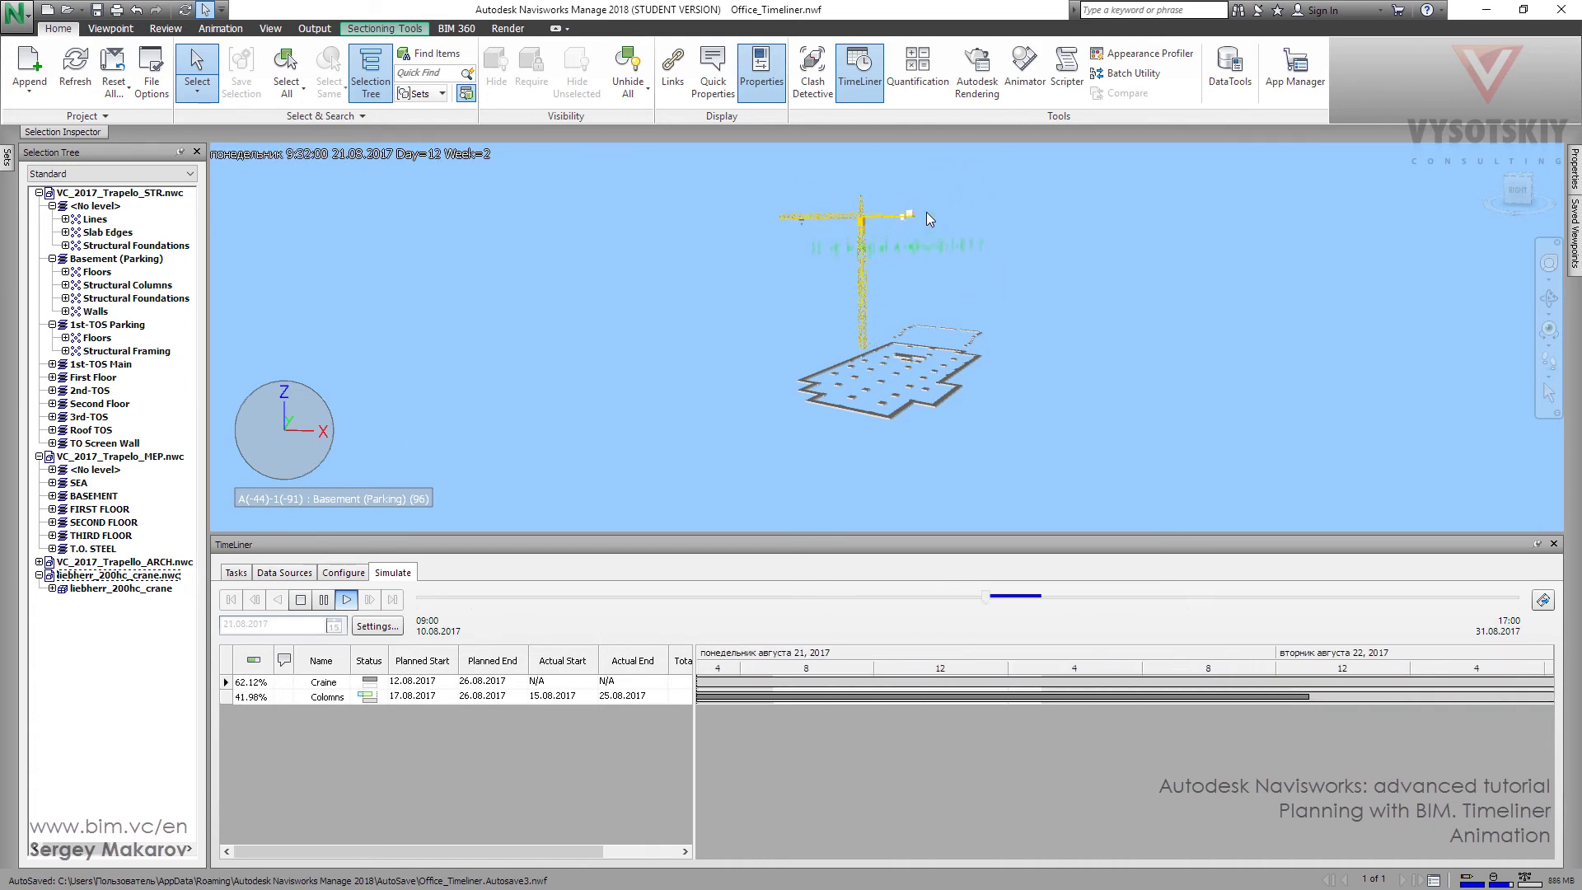
{"action": "middle_click_drag", "start_coordinate": [922, 284], "coordinate": [974, 359], "text": "shift"}
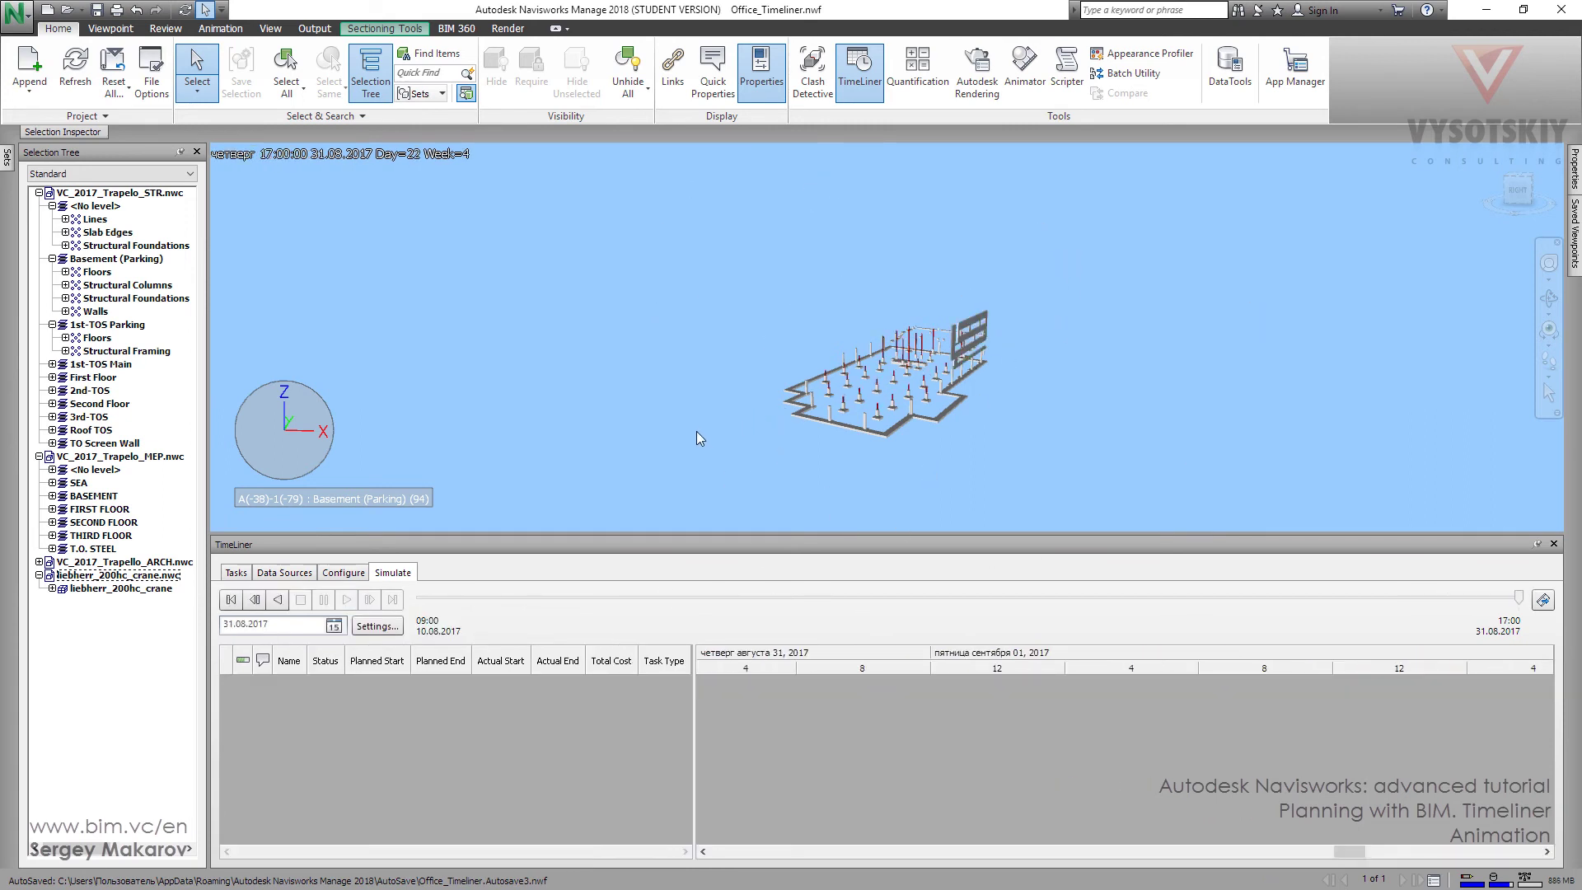
Link the simulation to the Two in one->Camera animation in the simulation settings and play it from the start.
{"action": "left_click", "coordinate": [386, 626]}
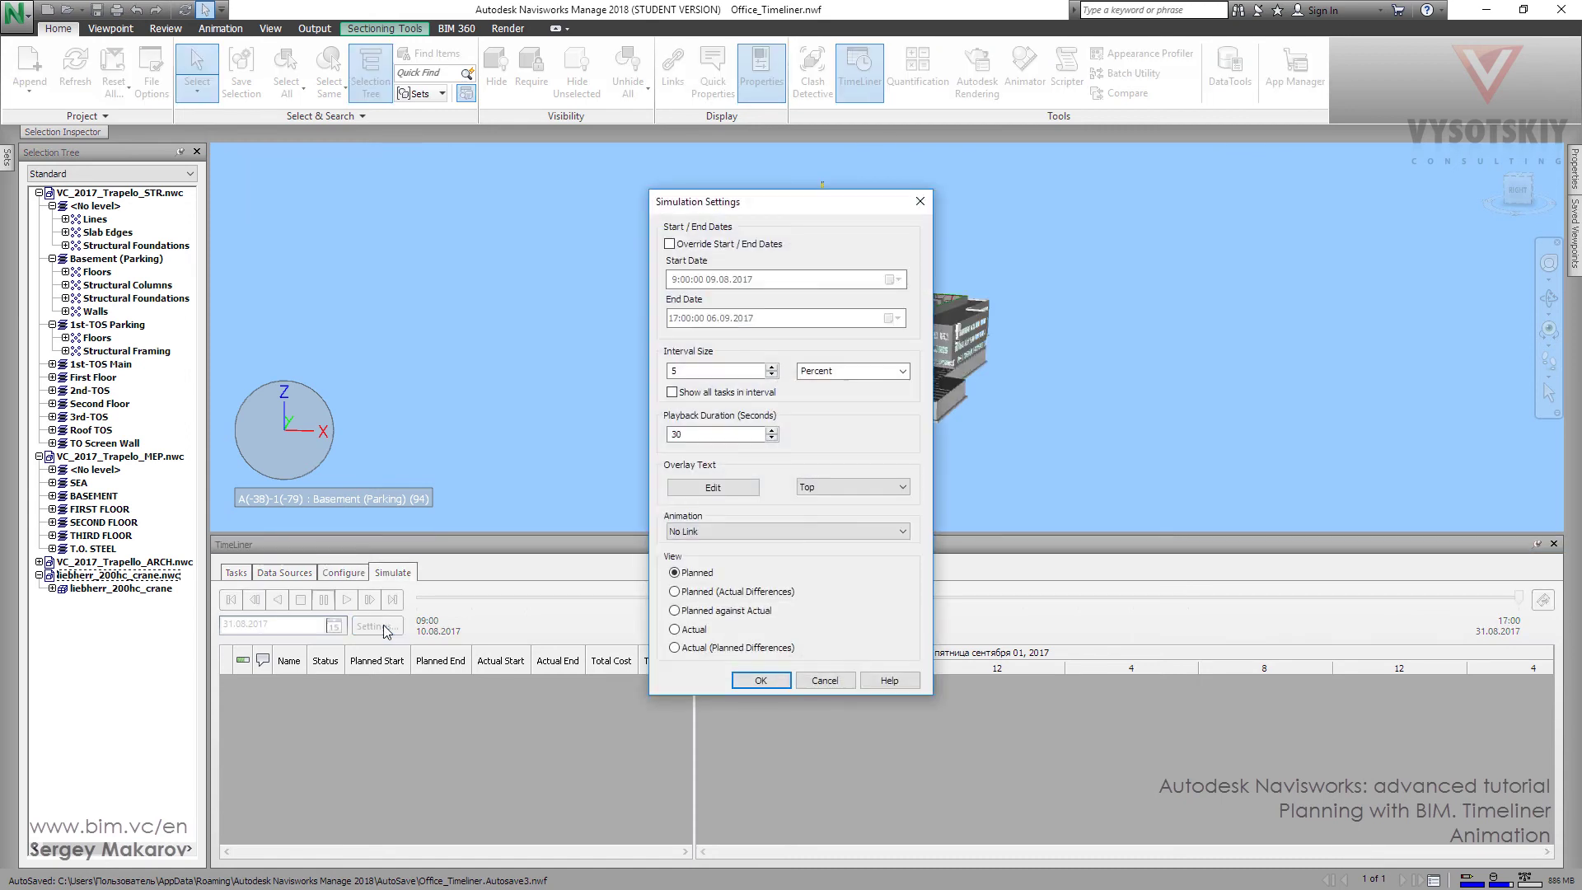
{"action": "left_click", "coordinate": [726, 534]}
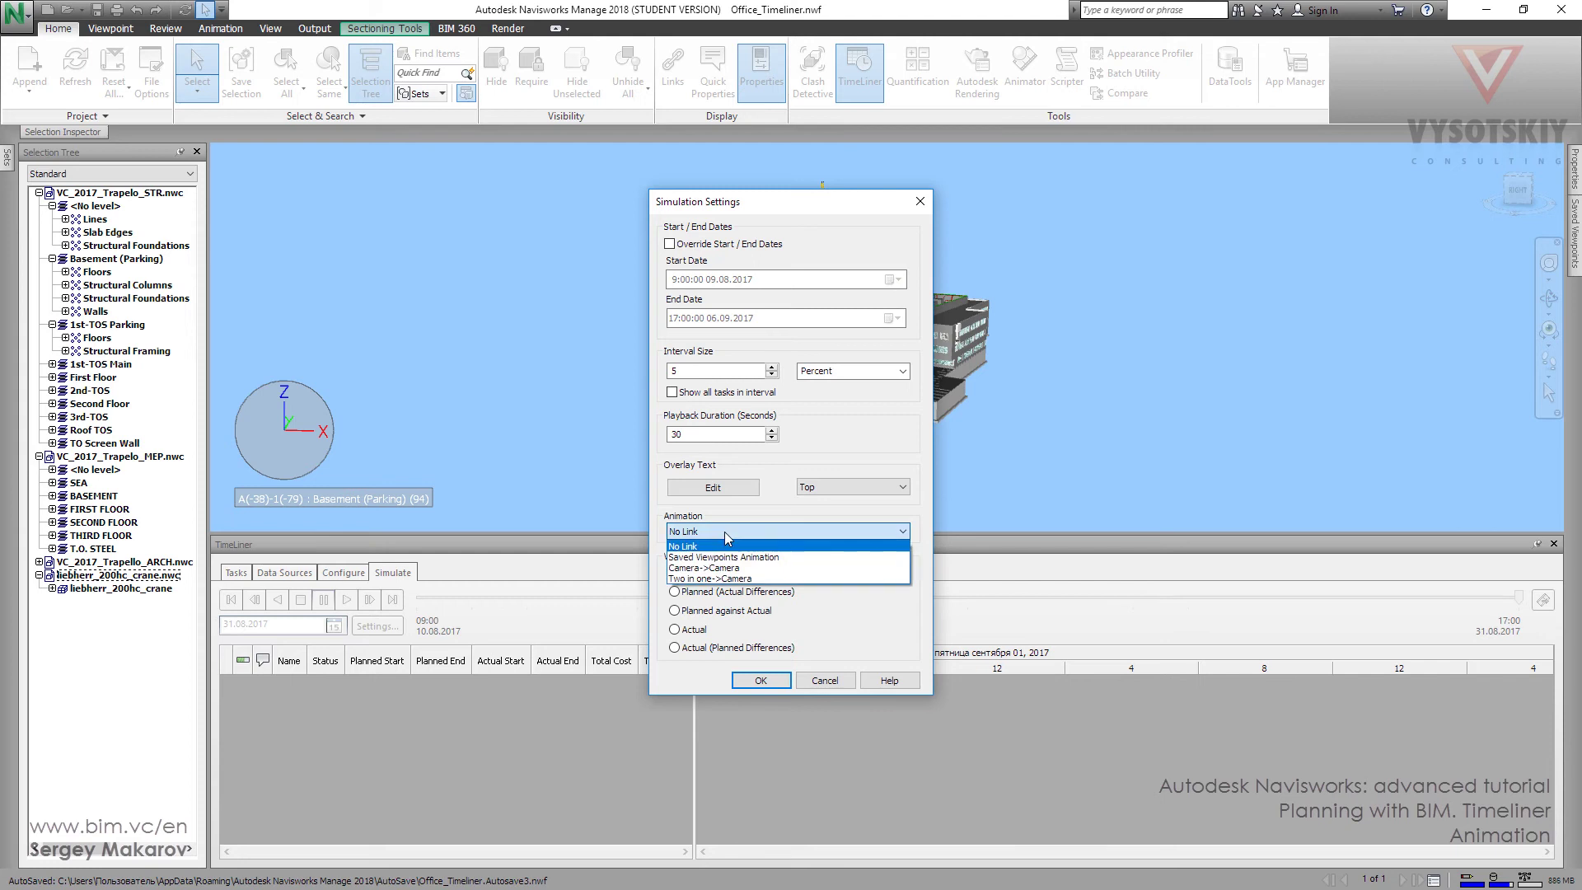
{"action": "left_click", "coordinate": [726, 579]}
{"action": "left_click", "coordinate": [763, 680]}
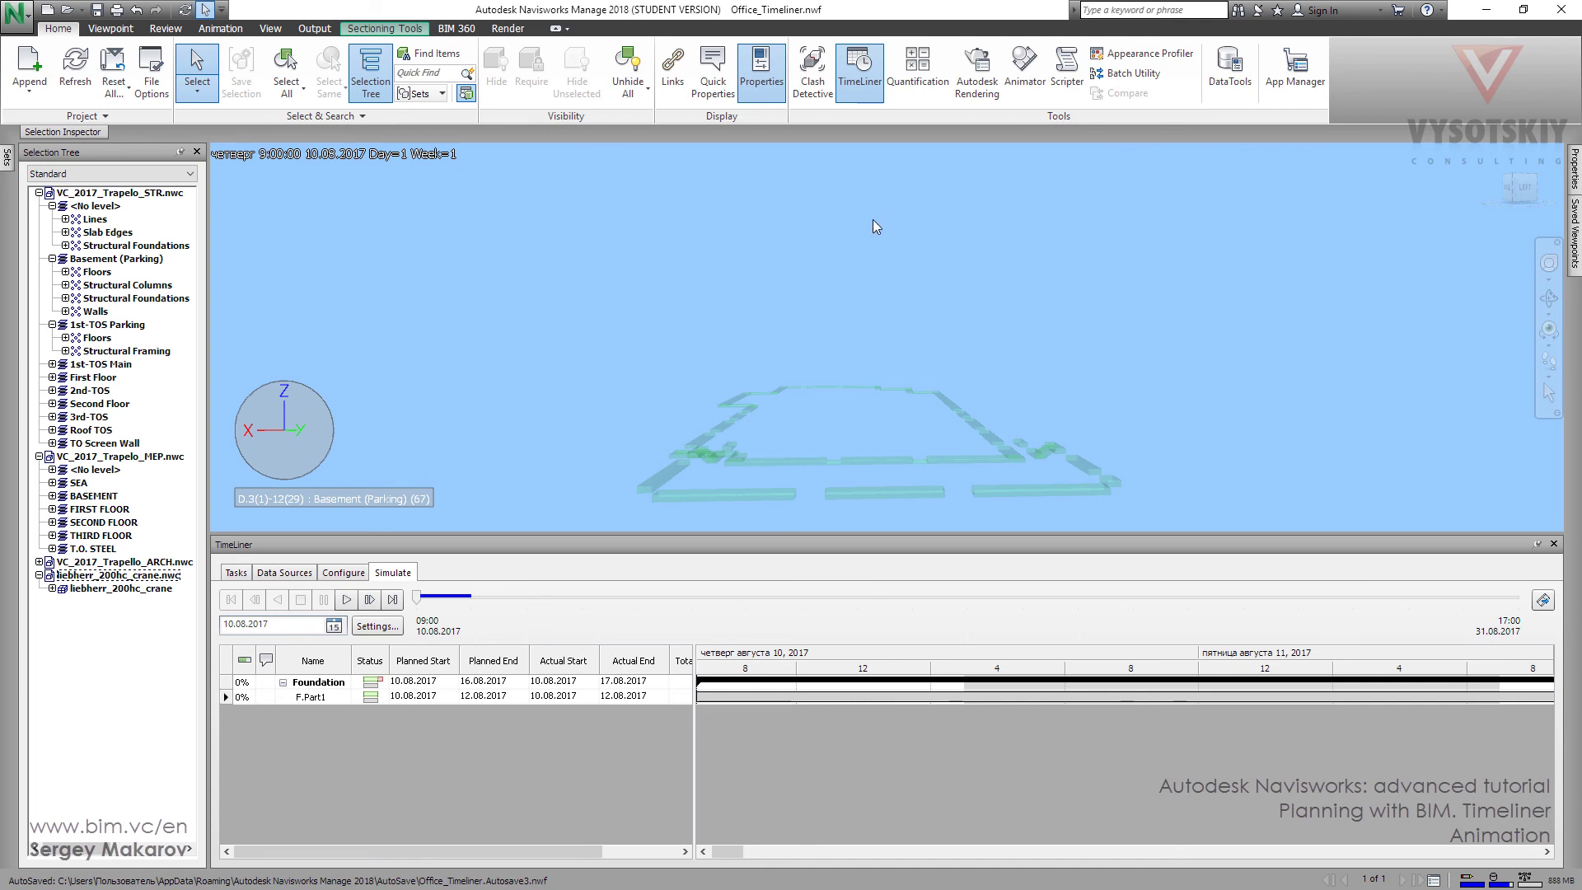
{"action": "left_click", "coordinate": [346, 599]}
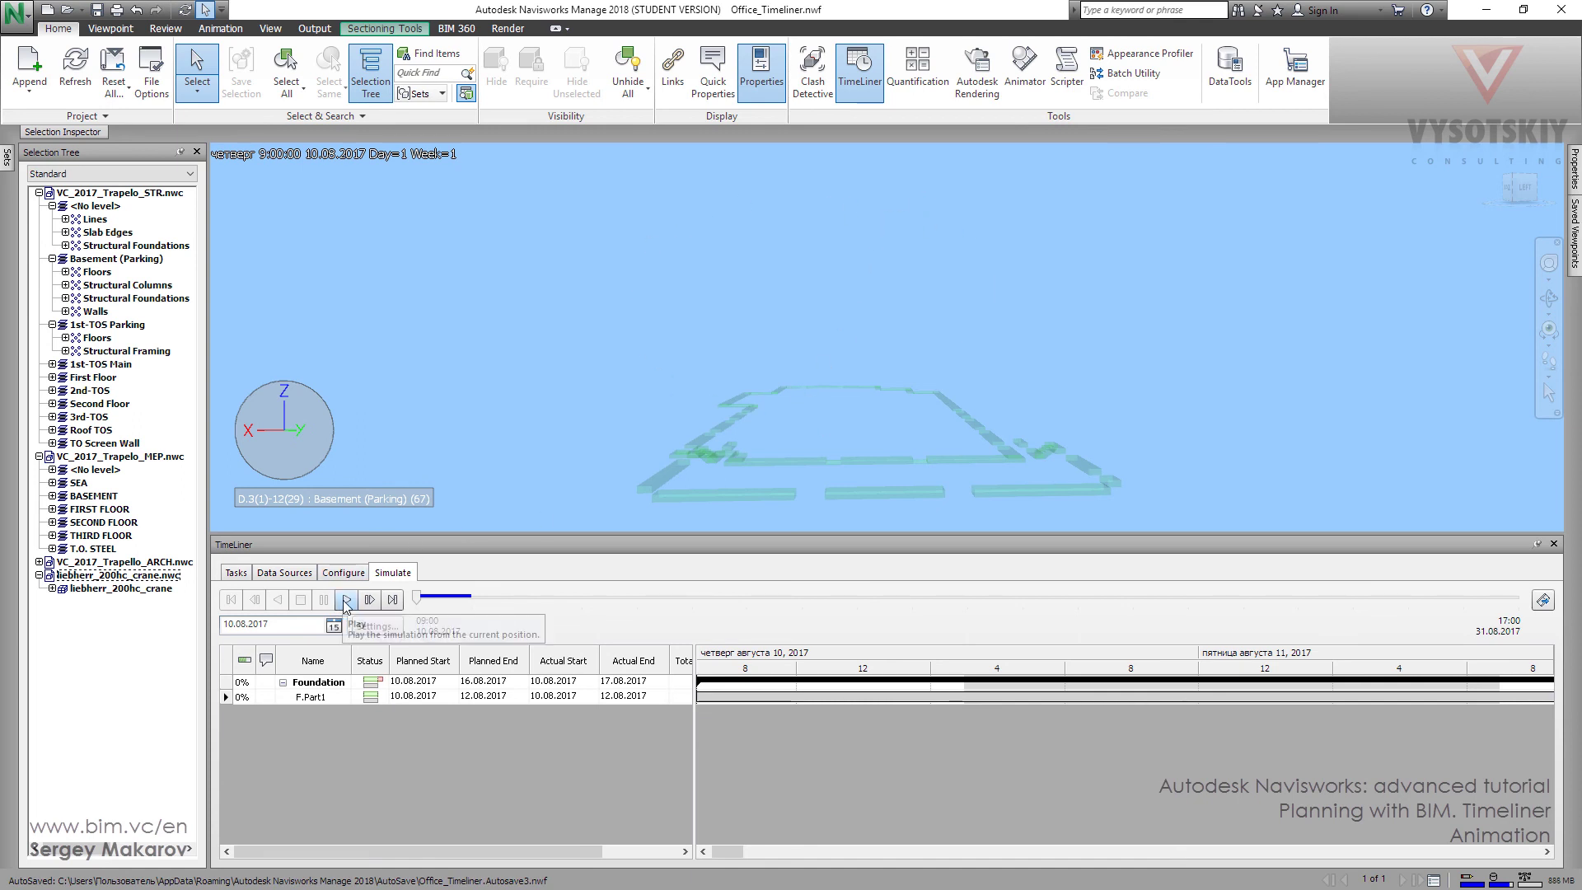